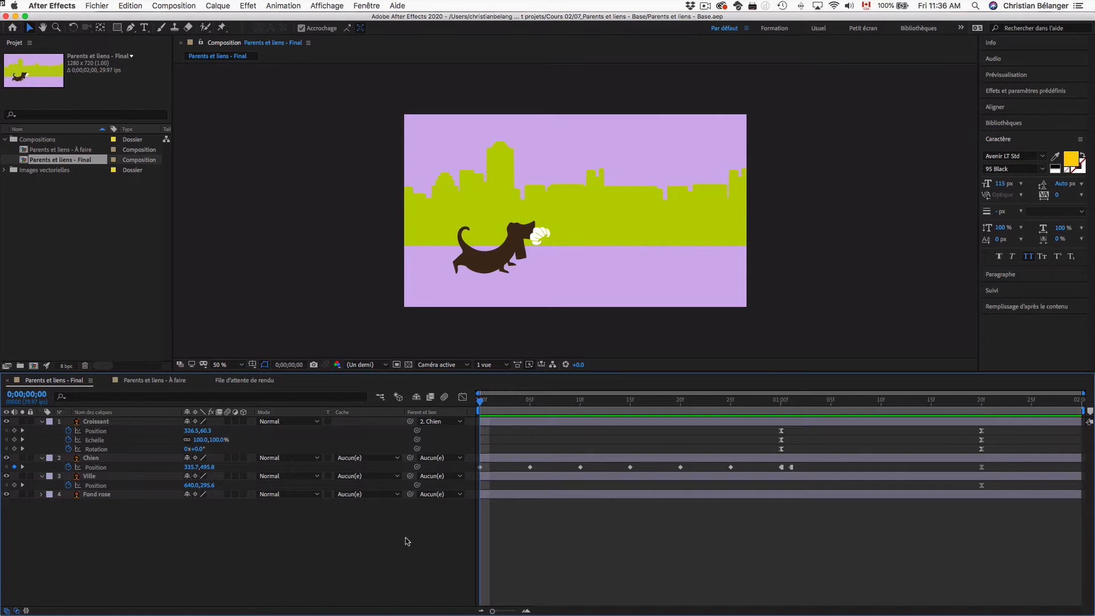
- Play back the finished dog-and-croissant animation in the "Parents et liens - Final" composition and return to its first frame
key(space)
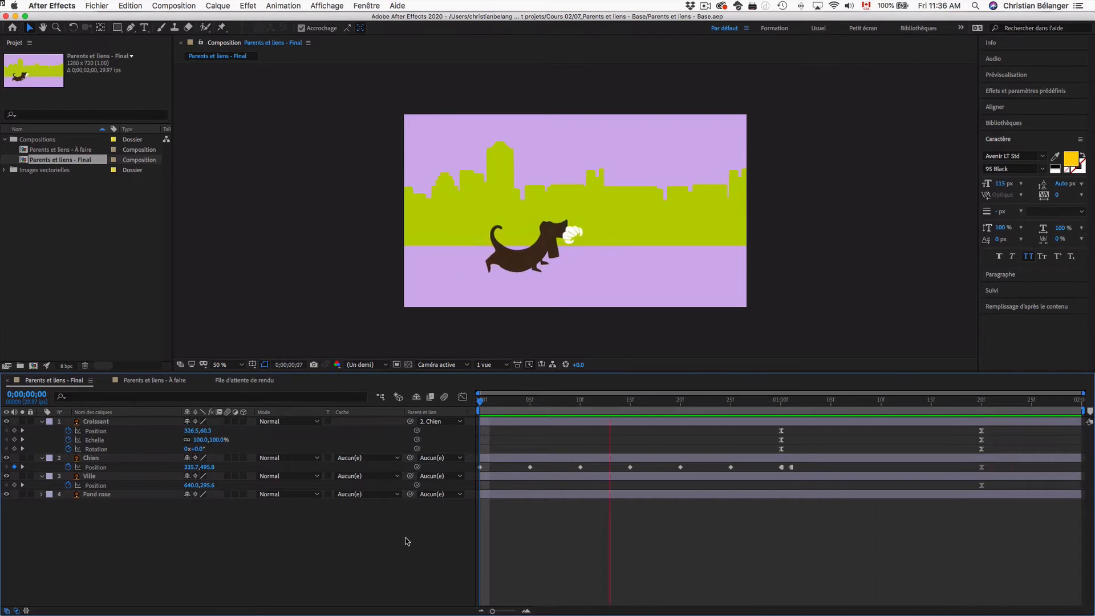
key(space)
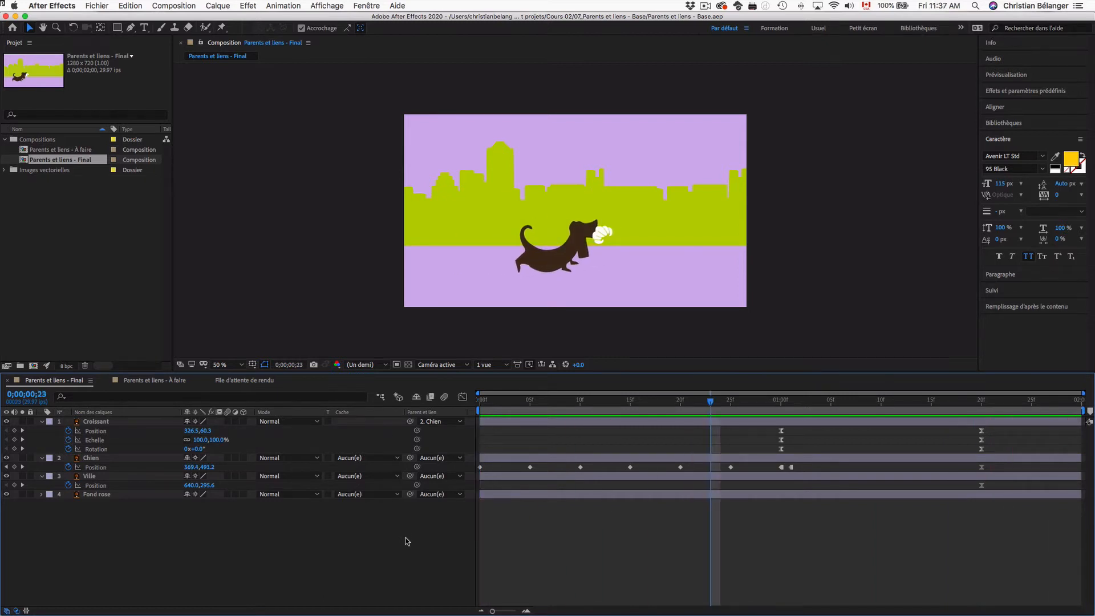
click(561, 400)
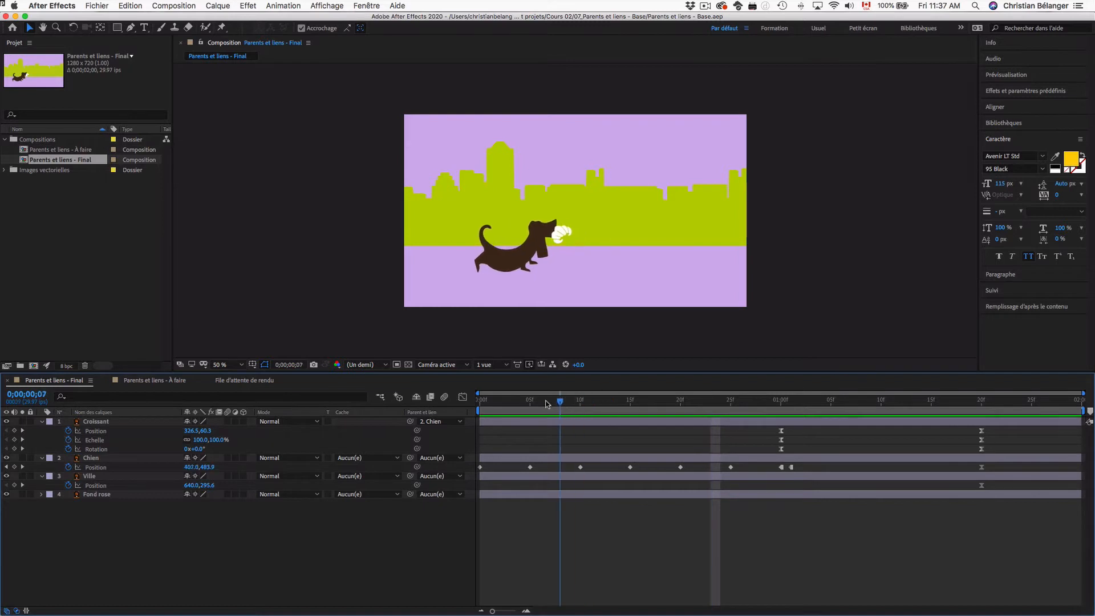
drag(546, 403, 297, 419)
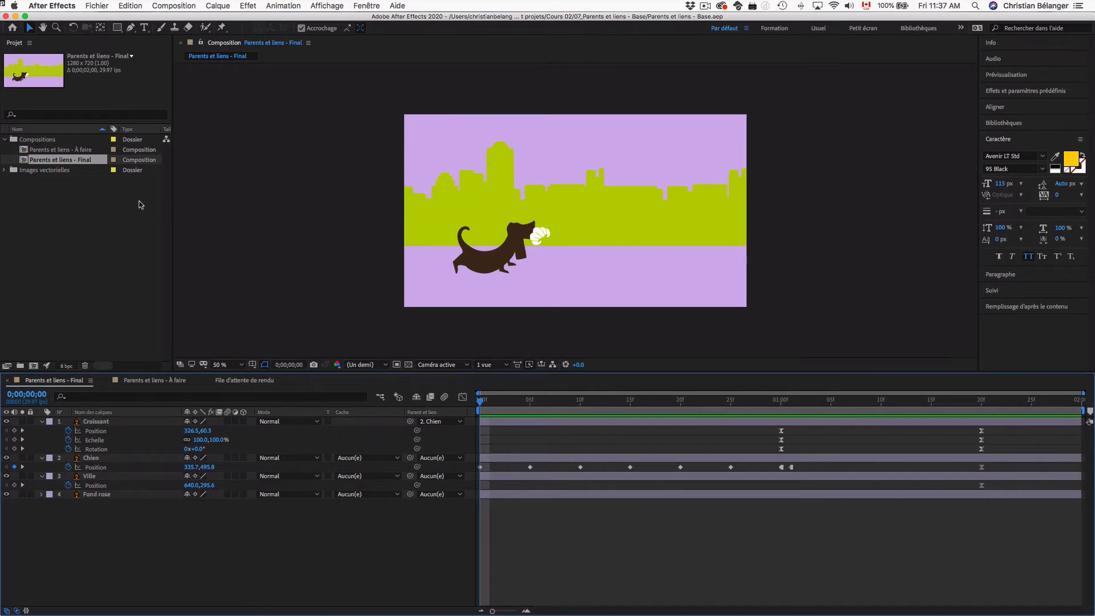
- Open the "Parents et liens - À faire" composition and examine its Croissant and Chien layers
double_click(85, 151)
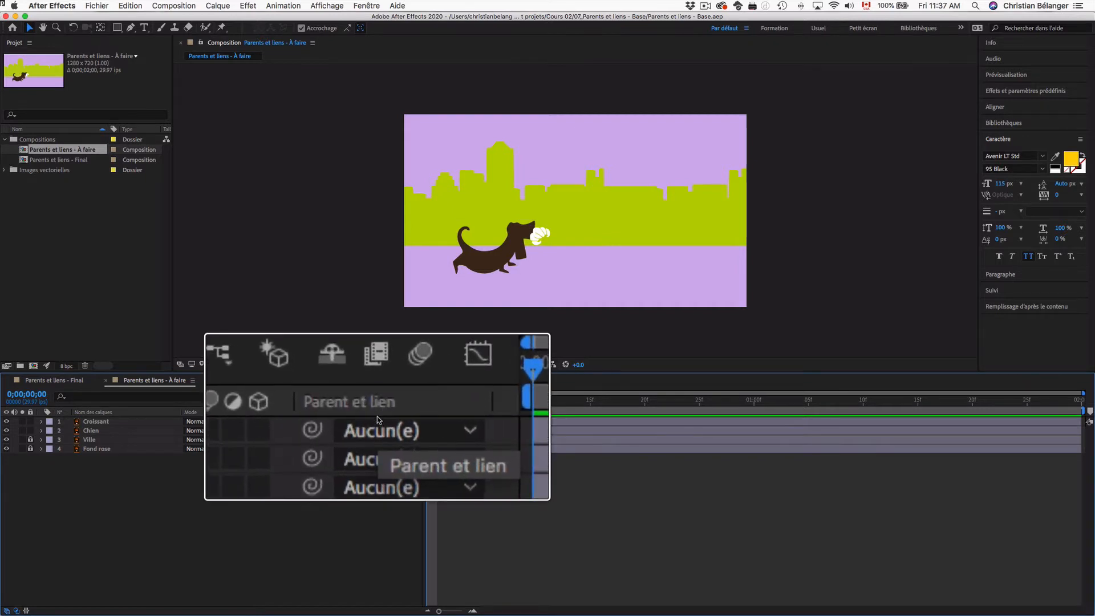
click(113, 422)
click(105, 432)
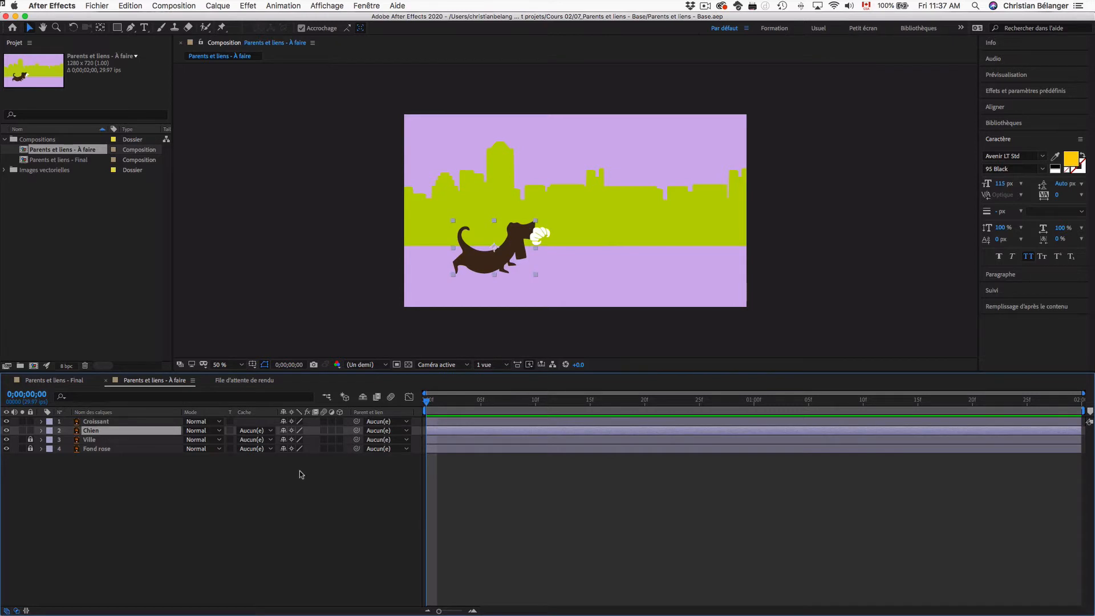
- Try setting Chien as the parent of the Croissant layer
click(157, 422)
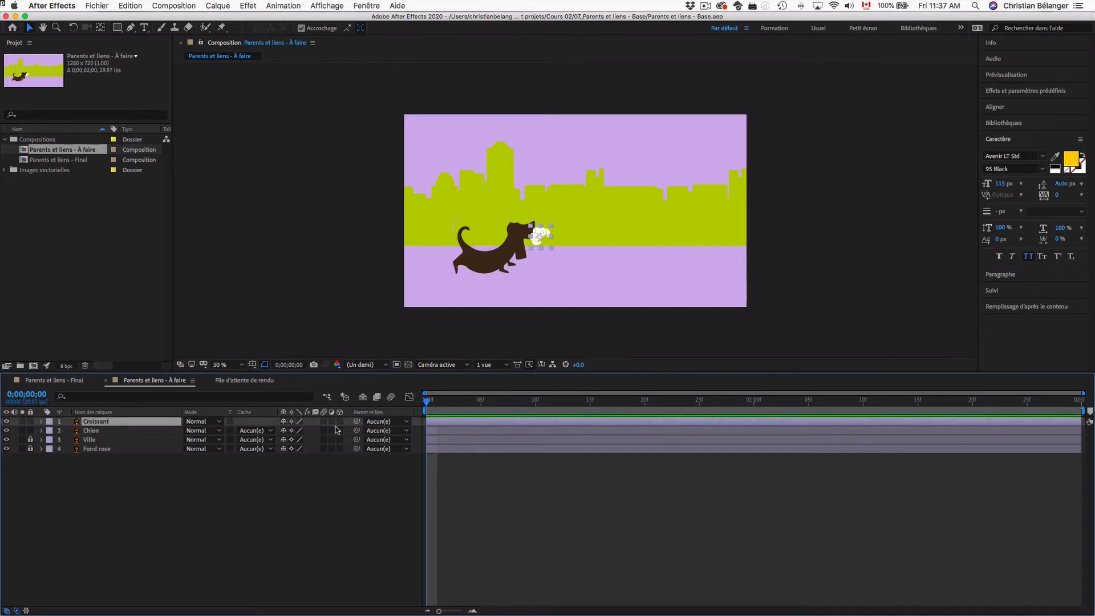
click(407, 423)
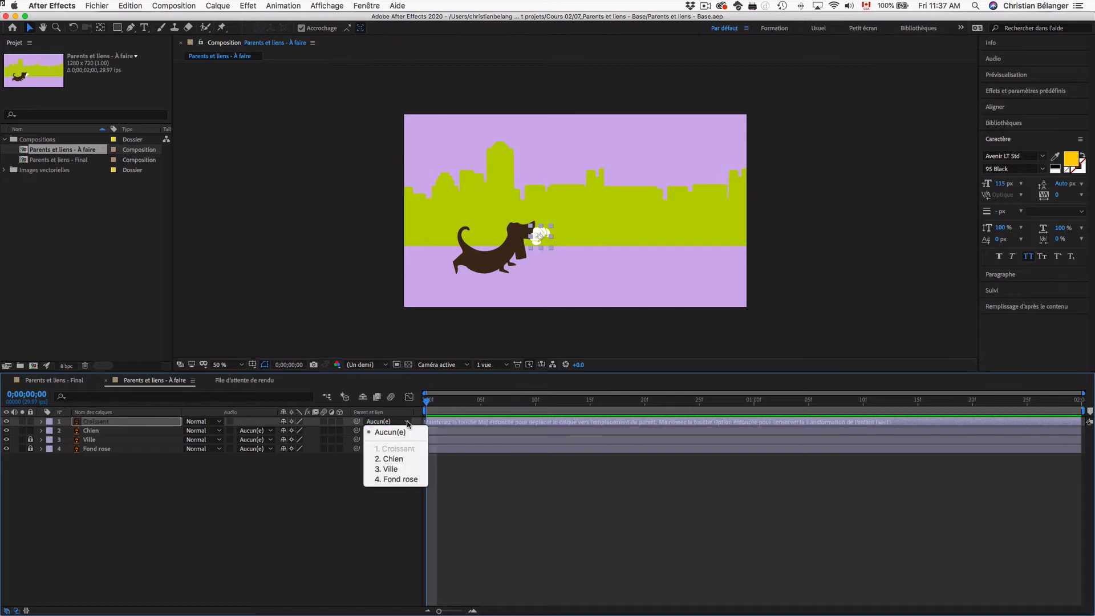
click(395, 460)
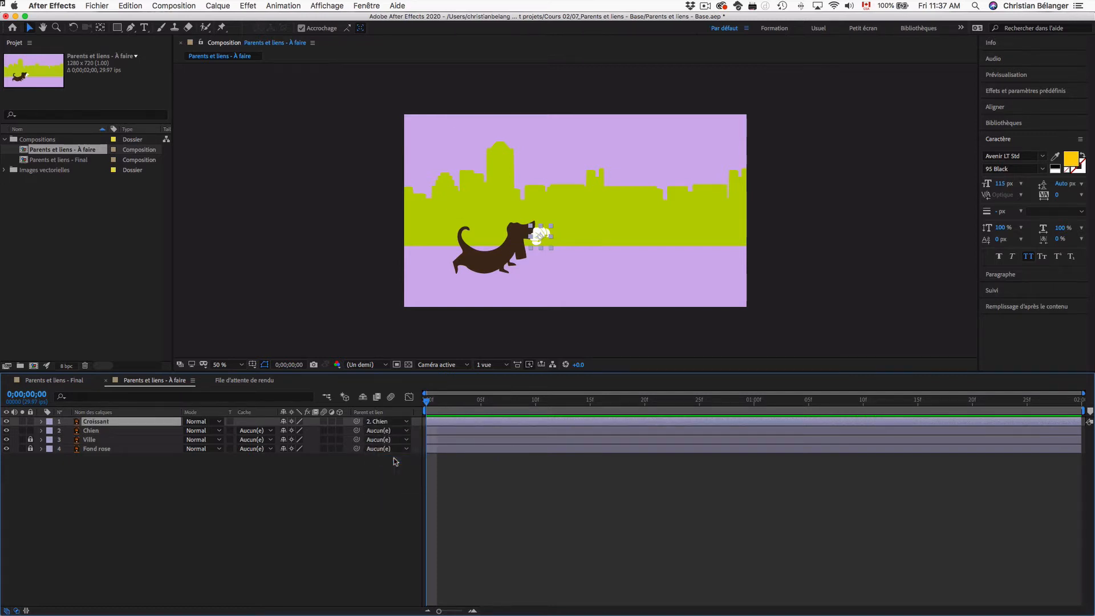
- Examine the Chien layer's Position property, collapse it, and undo the Croissant layer's parenting
click(106, 431)
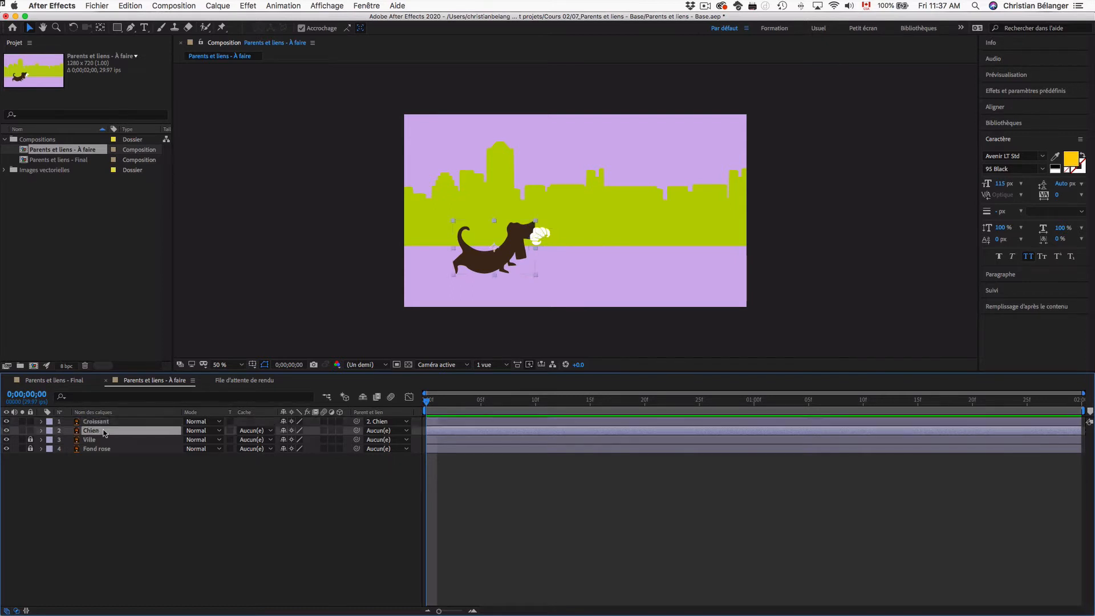
key(p)
mouse_move(275, 438)
mouse_down()
mouse_move(405, 433)
mouse_move(274, 438)
mouse_up()
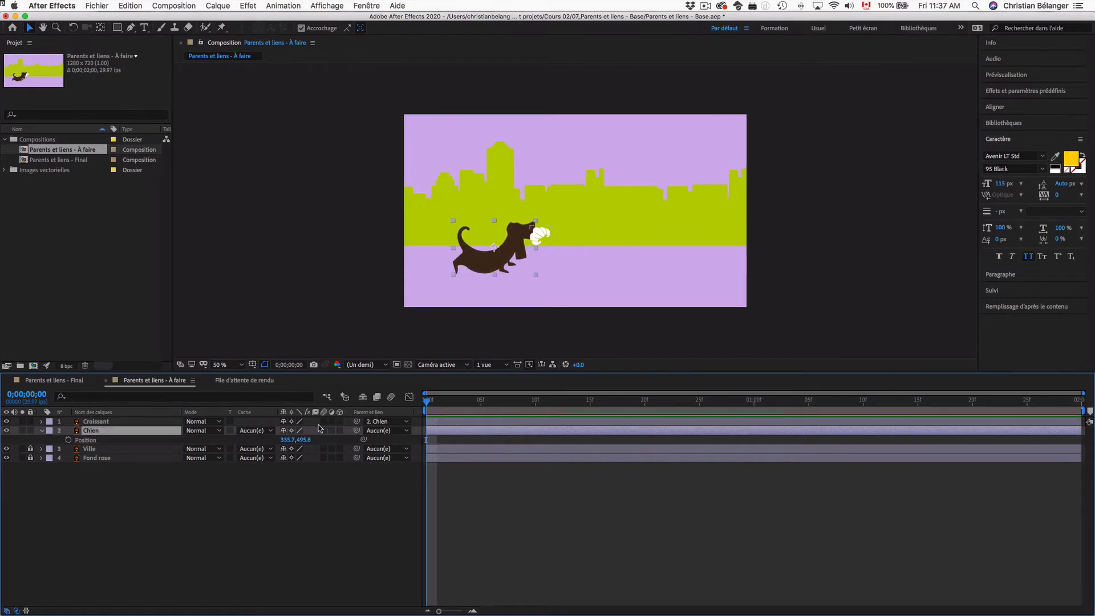
click(322, 490)
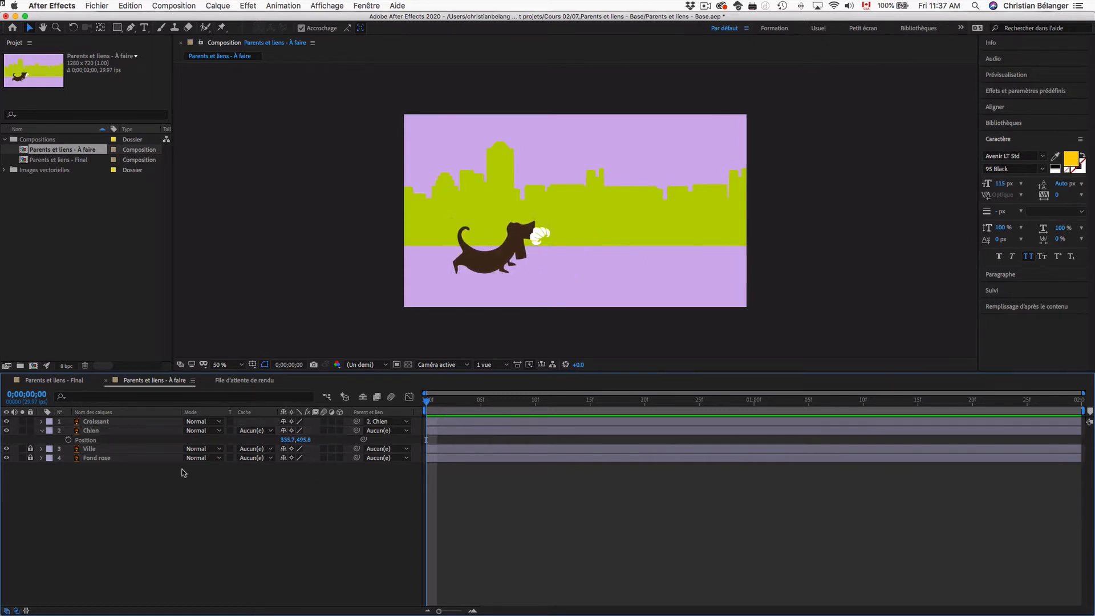
click(42, 431)
key(super+z)
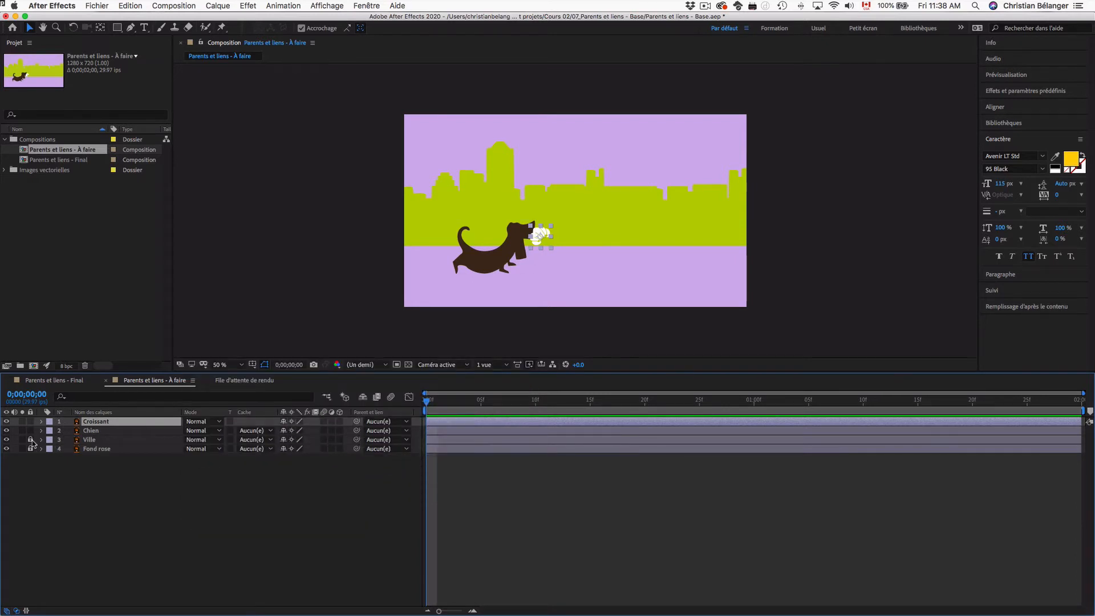
- Try unlocking Ville and parenting the Croissant, Chien and Ville layers together to Fond rose, and undo these changes
click(31, 448)
shift+click(110, 442)
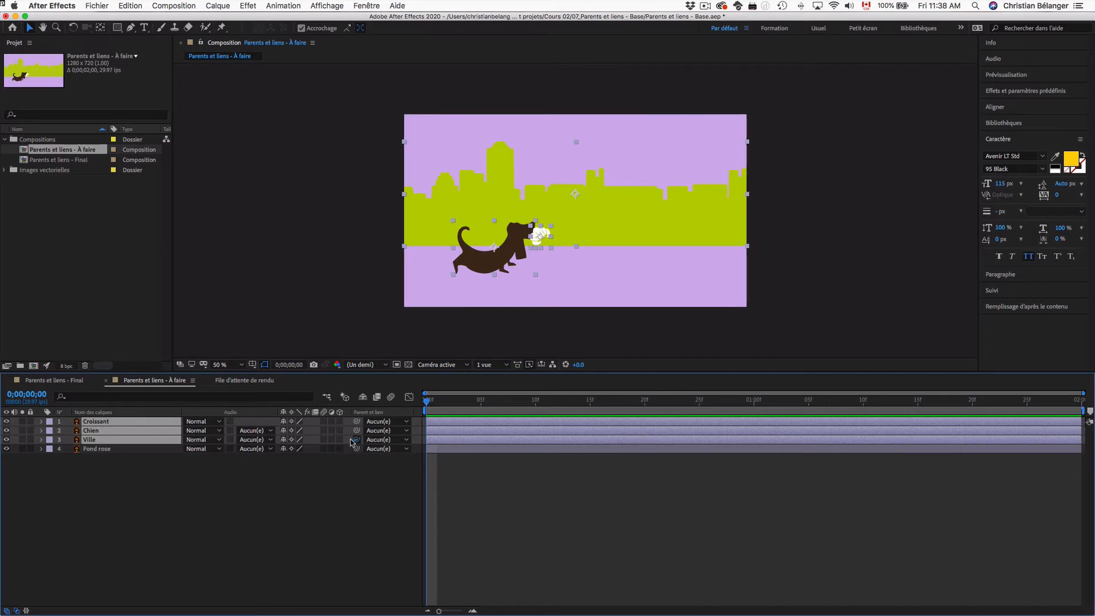
drag(351, 442, 96, 453)
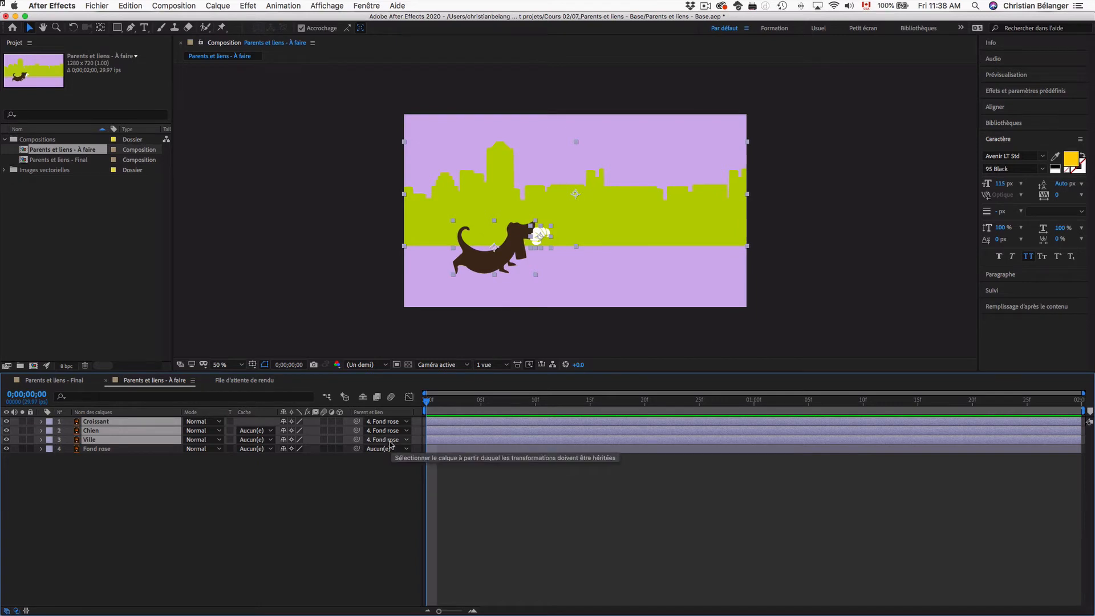
key(super+z)
key(super+z)
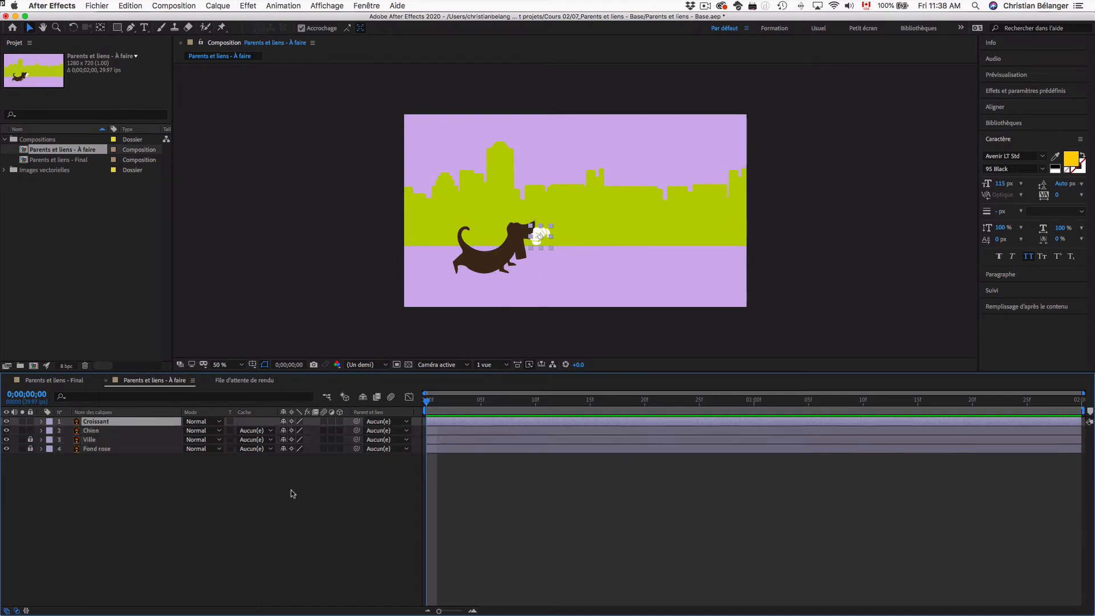
- Set the parent of the Croissant layer to 2. Chien
click(292, 493)
click(119, 424)
click(401, 423)
click(400, 460)
- Animate the Chien layer's Position with a keyframe at frame 0 and another at frame 10, moving the dog horizontally to about X 803.7
click(108, 432)
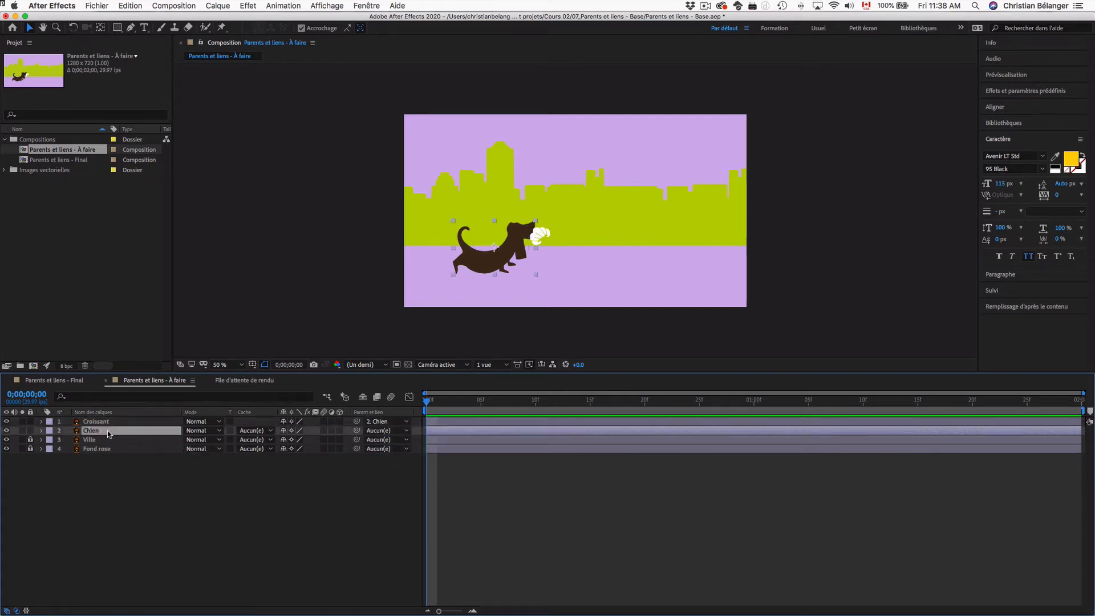
click(111, 422)
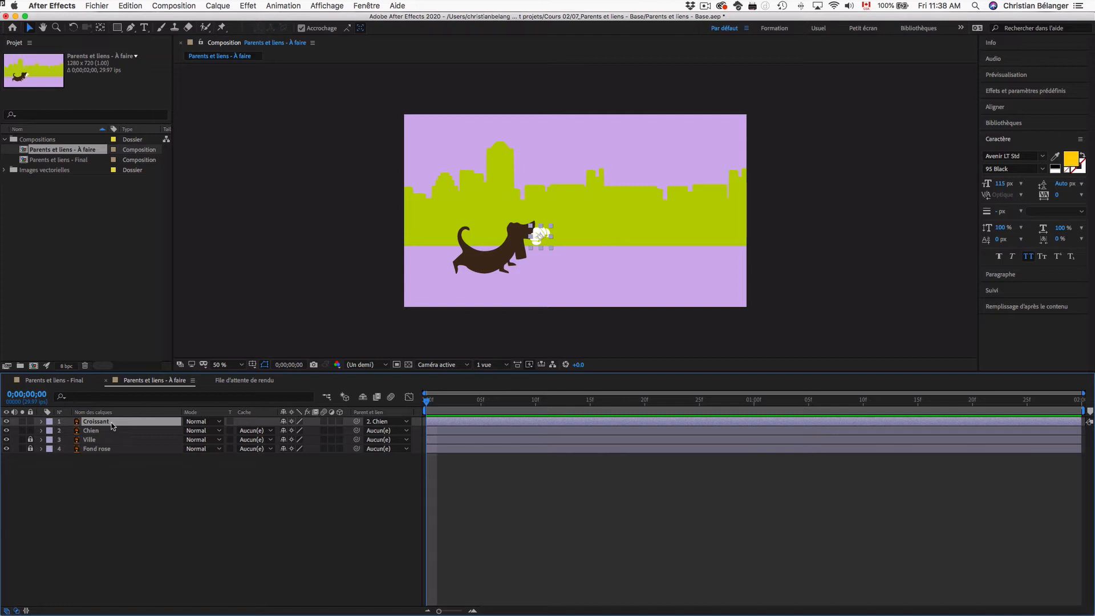
click(110, 433)
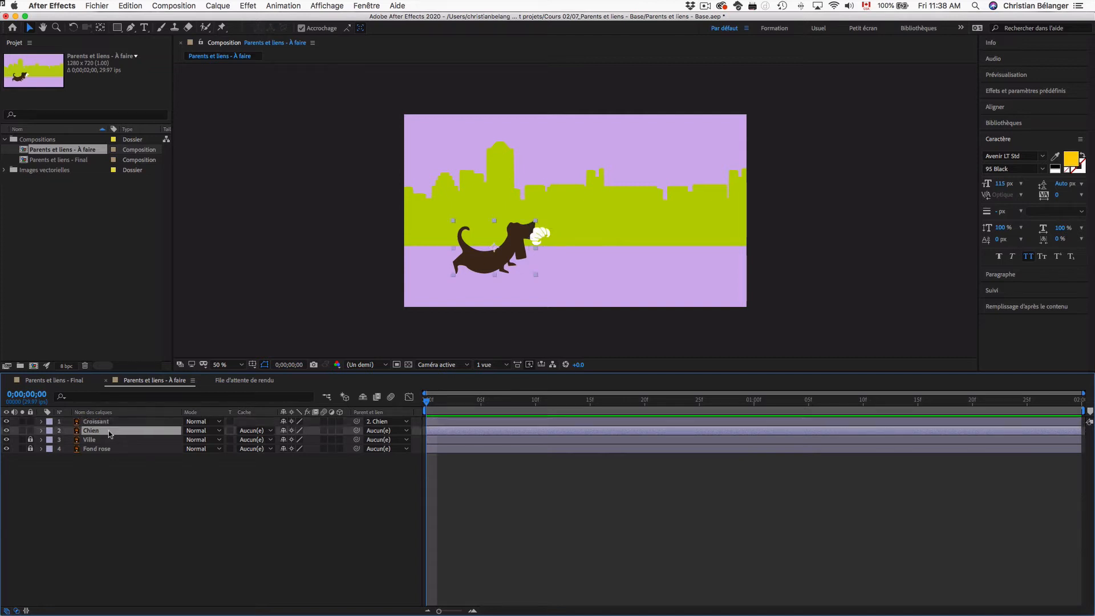
key(p)
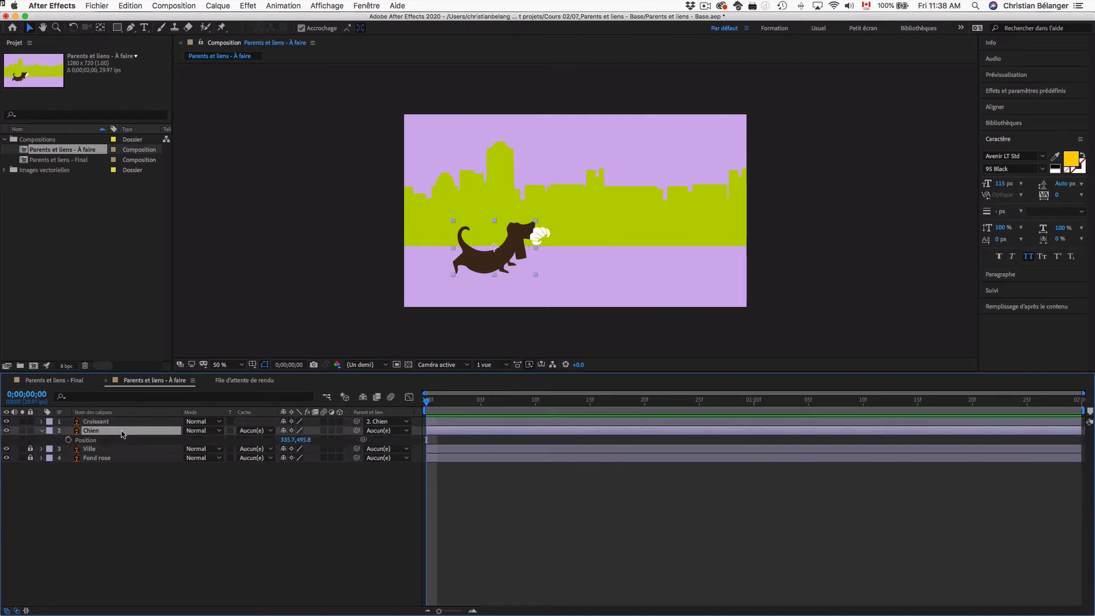
click(68, 441)
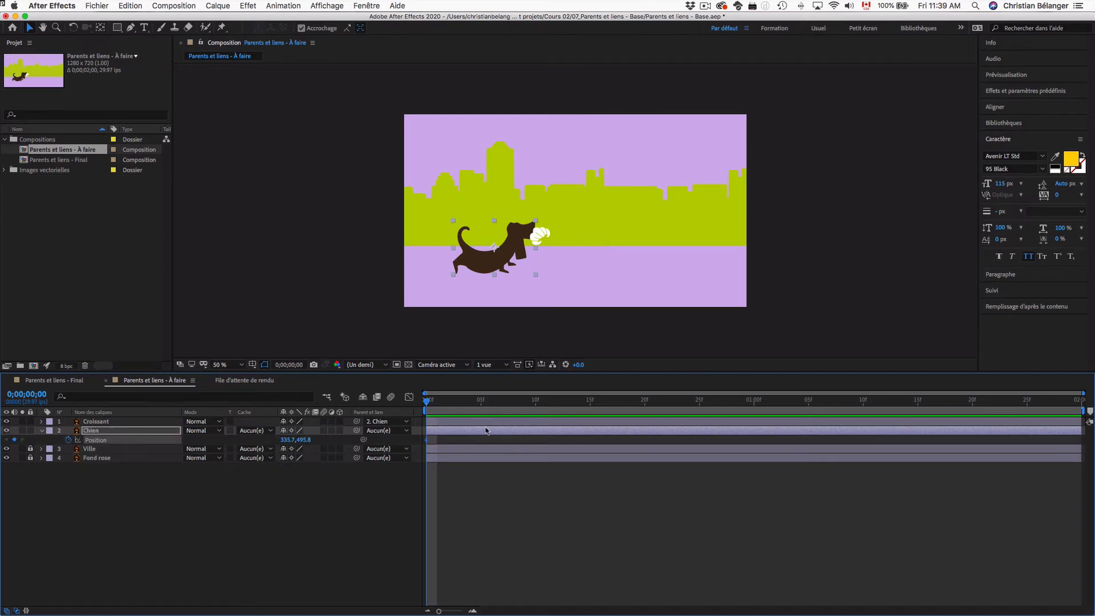
click(537, 401)
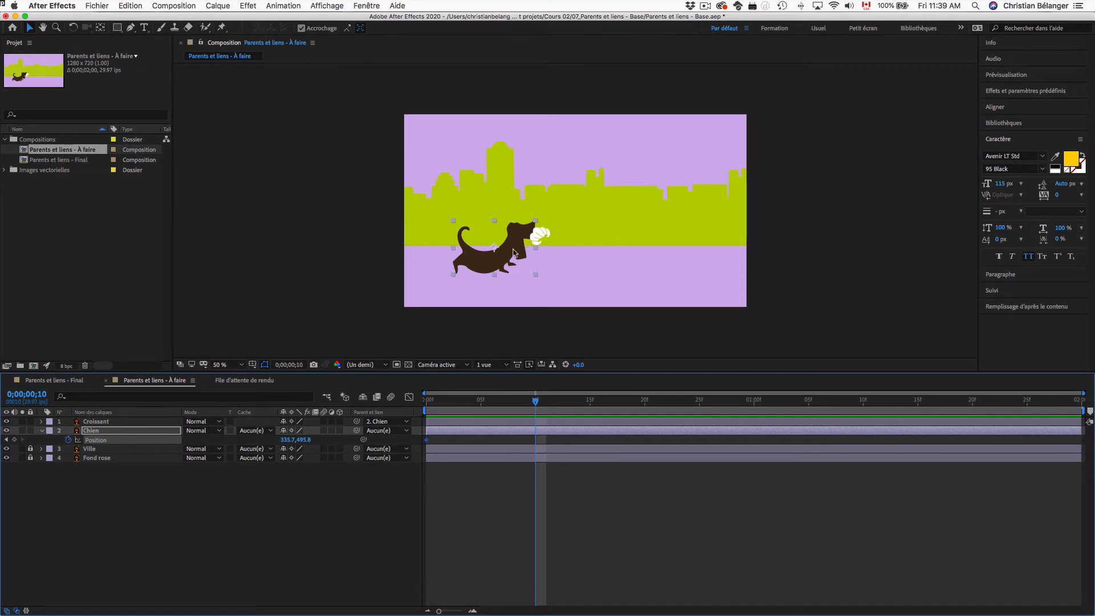
drag(514, 252, 640, 252)
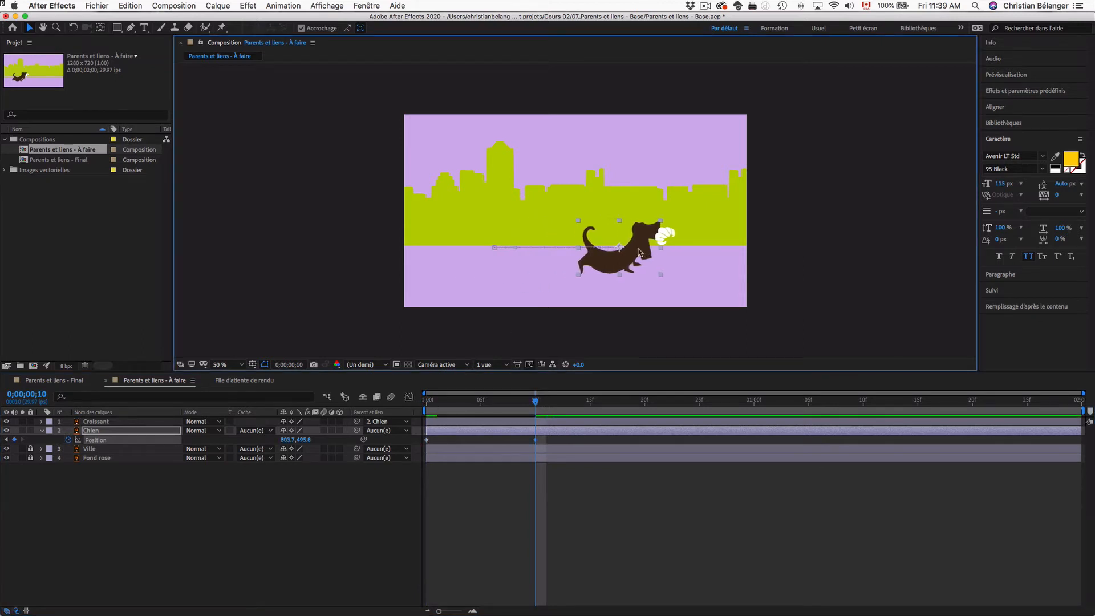
- Preview the dog's horizontal movement with the linked croissant and return to the first frame
key(space)
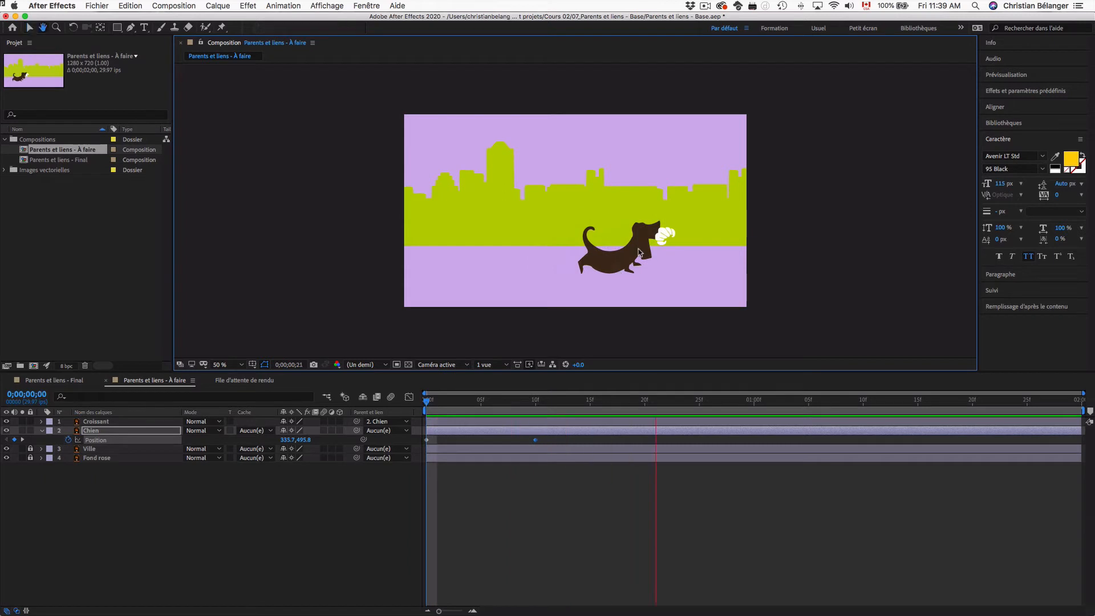
key(space)
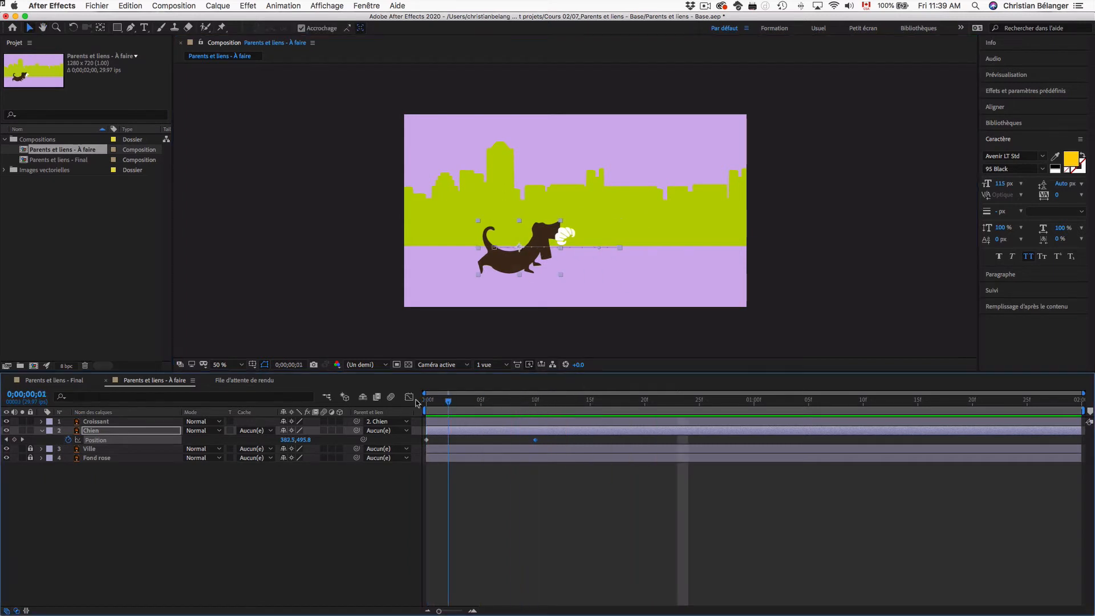
drag(416, 403, 388, 395)
- Add three intermediate points to the dog's motion path with the Pen tool and shape the path into a wave
key(g)
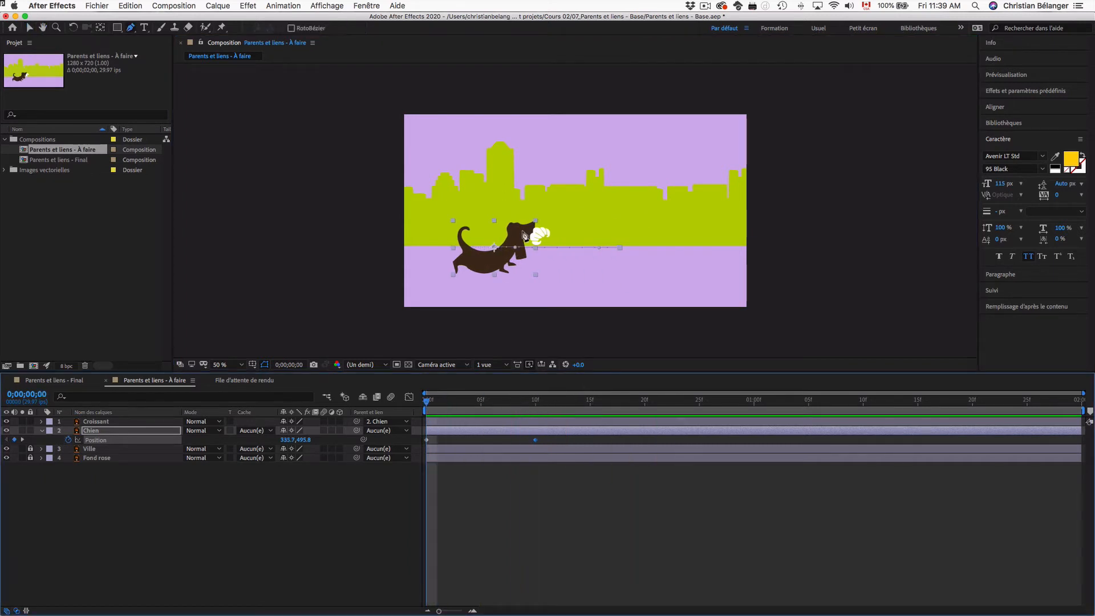
click(583, 249)
click(525, 248)
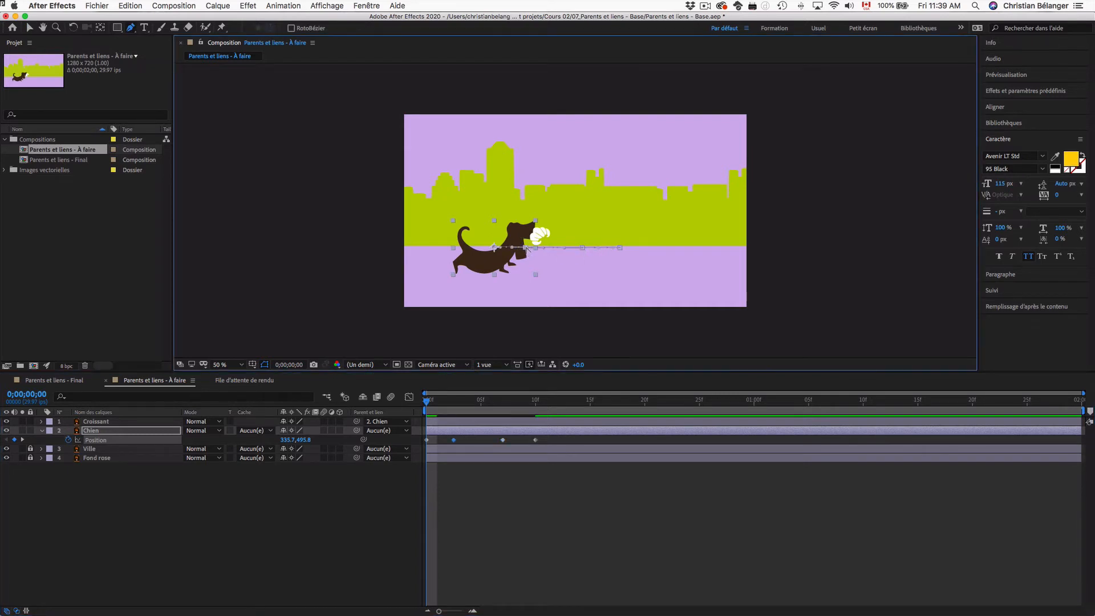
drag(526, 249, 588, 242)
click(553, 239)
- Match the dog's Y position at the frame 10 keyframe to the first keyframe's value of 495.8
click(427, 440)
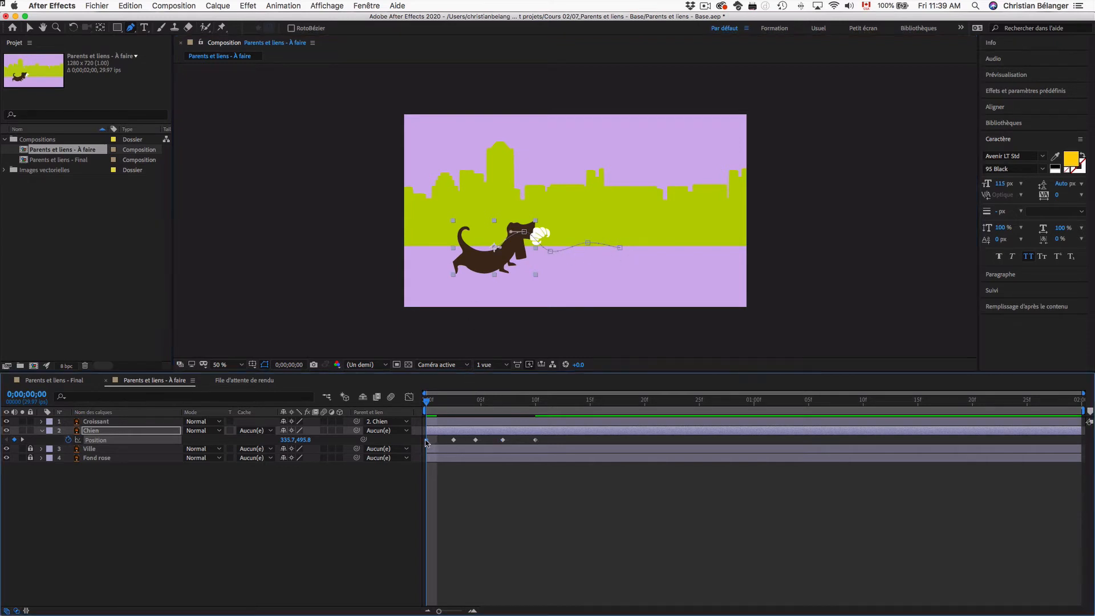
click(305, 440)
click(536, 407)
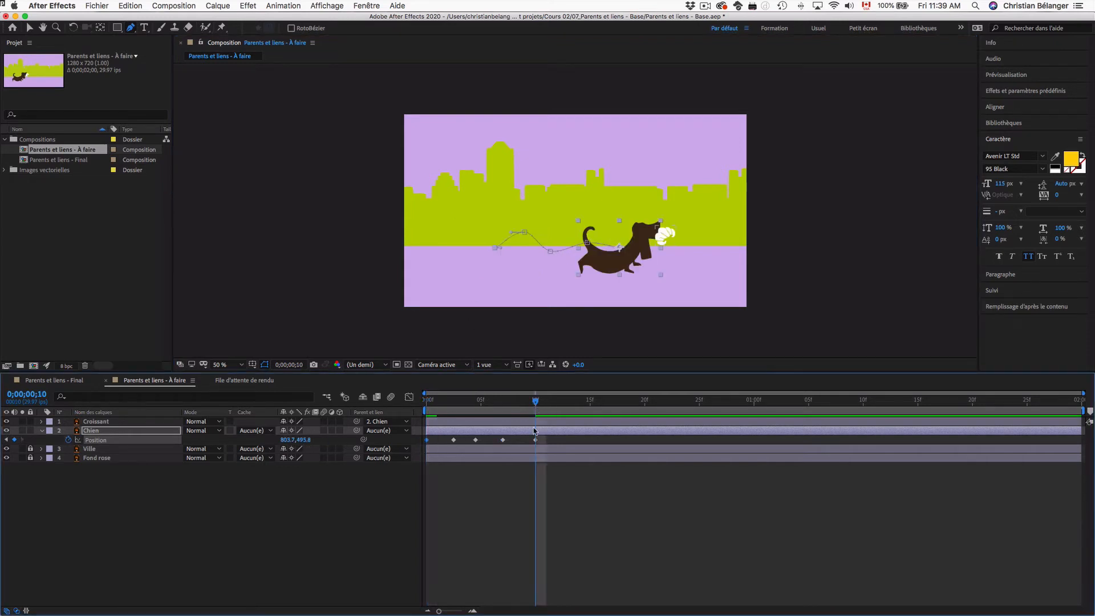
click(305, 440)
key(Return)
- Play back the dog's wavy movement from the first frame to check that the croissant follows
drag(537, 404, 427, 404)
key(space)
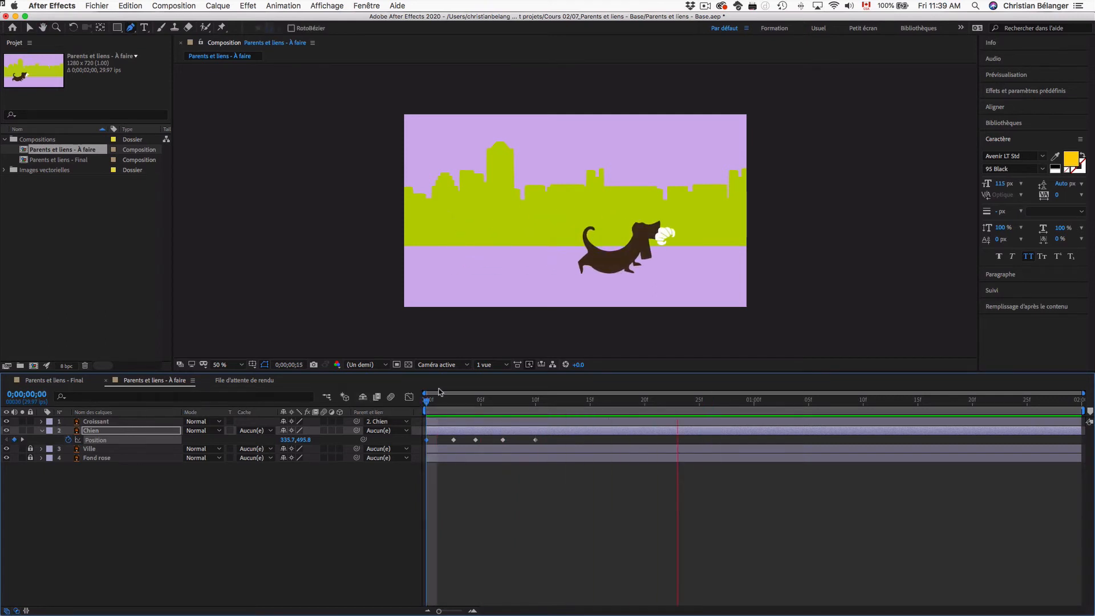
drag(534, 403, 382, 409)
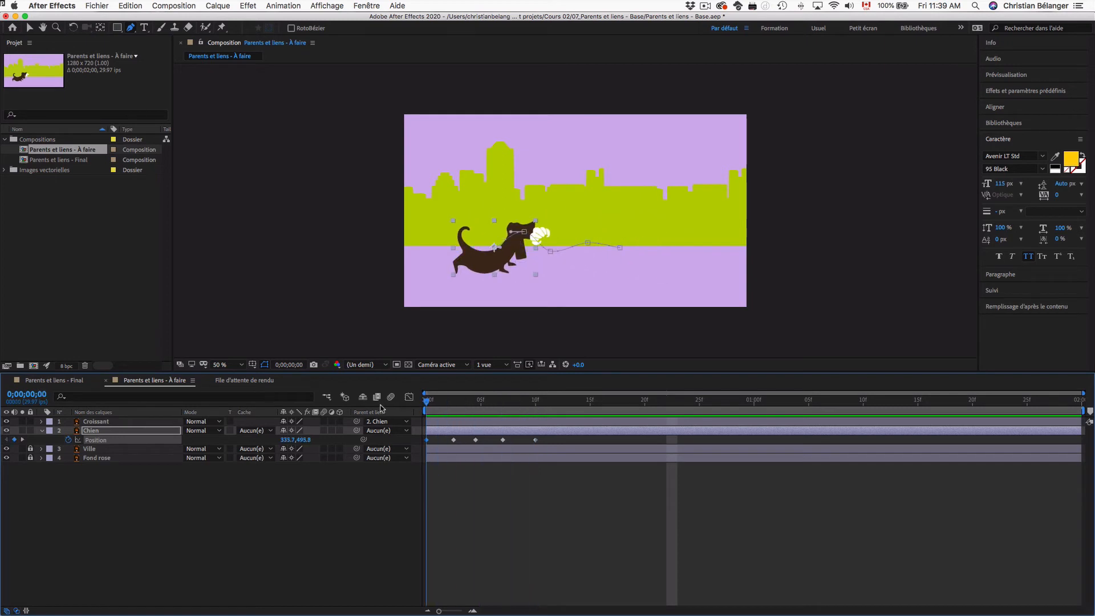
key(space)
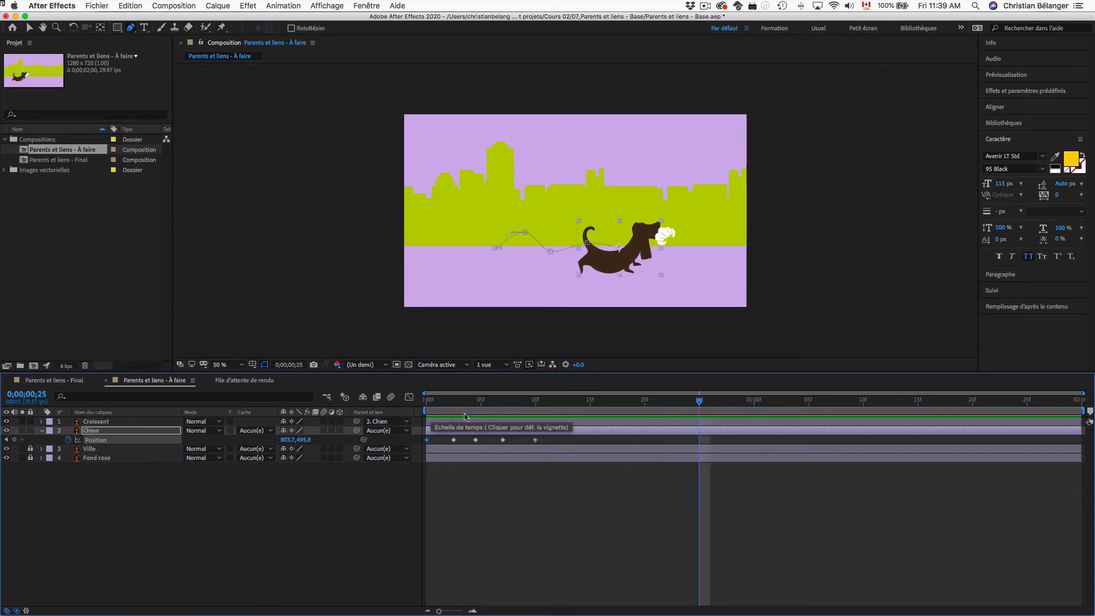
- Set a Position keyframe on the Croissant layer at frame 10, where the dog stops
click(535, 401)
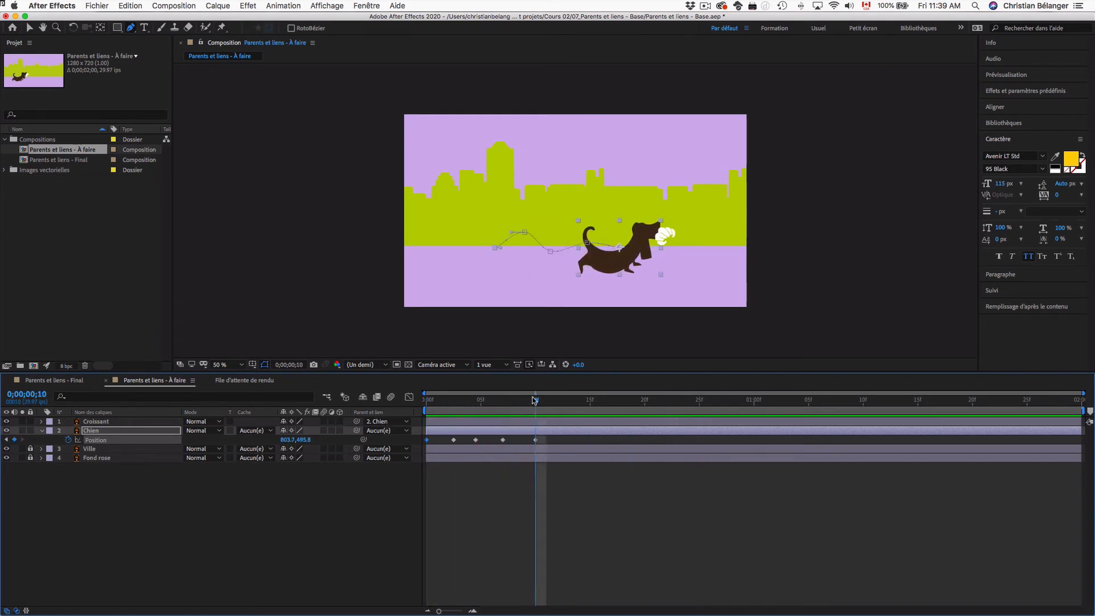
click(116, 422)
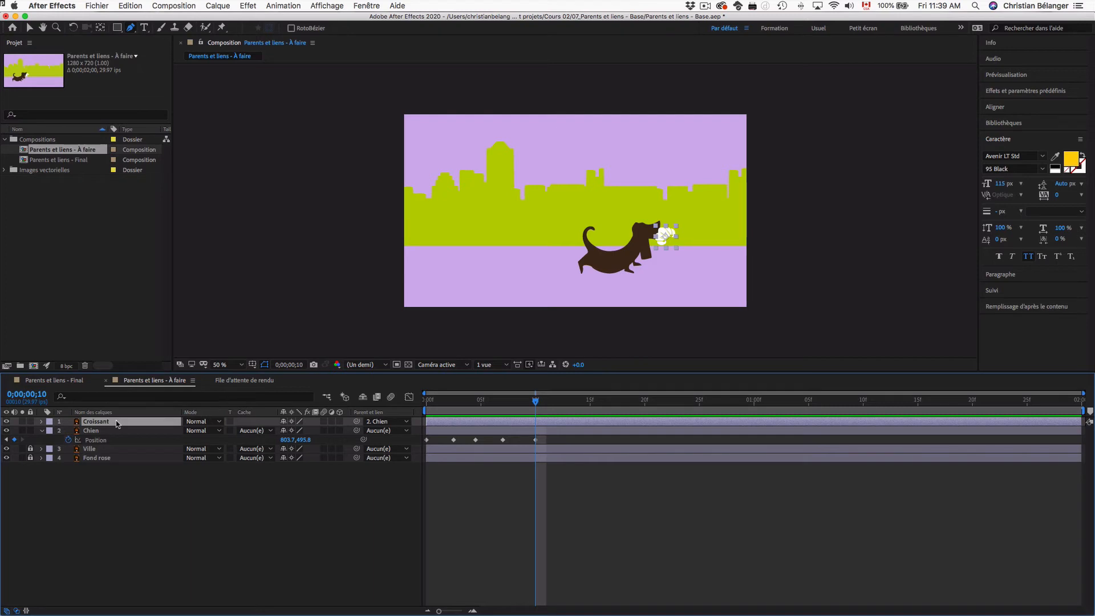
key(p)
click(68, 431)
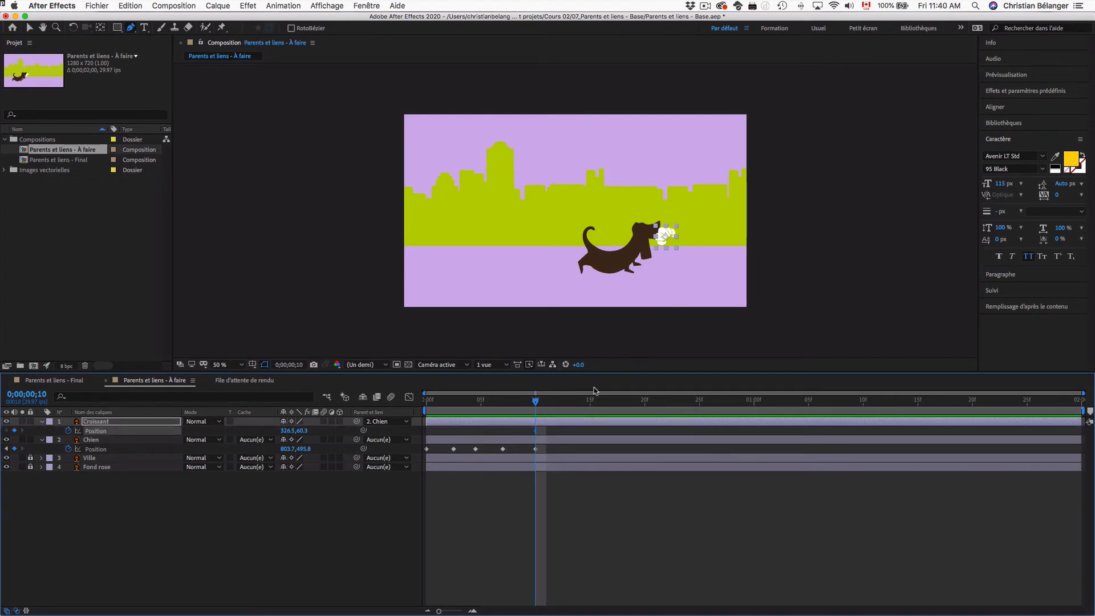
- At frame 12, move the croissant up and away in front of the dog to about 594.5, -35.1
key(p)
key(p)
key(v)
drag(581, 401, 557, 401)
drag(671, 233, 731, 213)
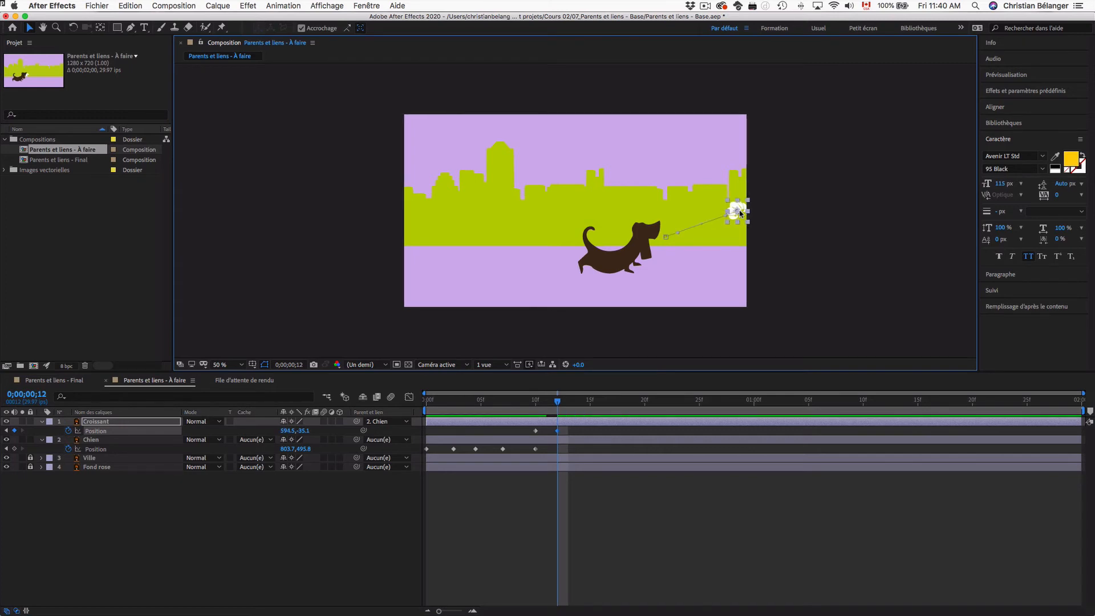
- Copy the Croissant layer's frame 10 Position keyframe to frame 14
click(577, 401)
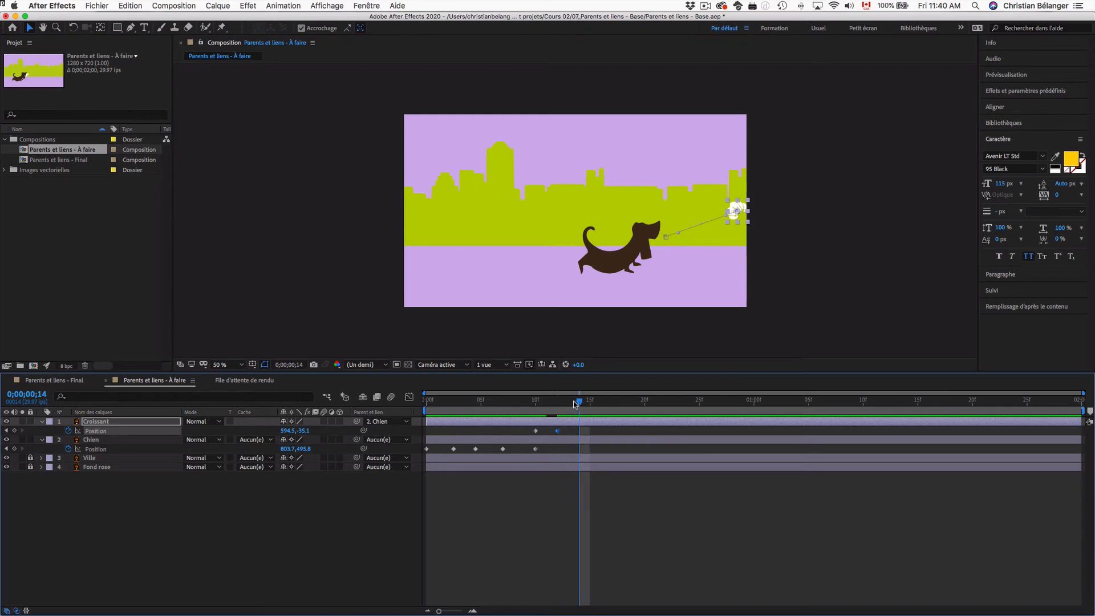
click(537, 431)
key(super+c)
key(super+v)
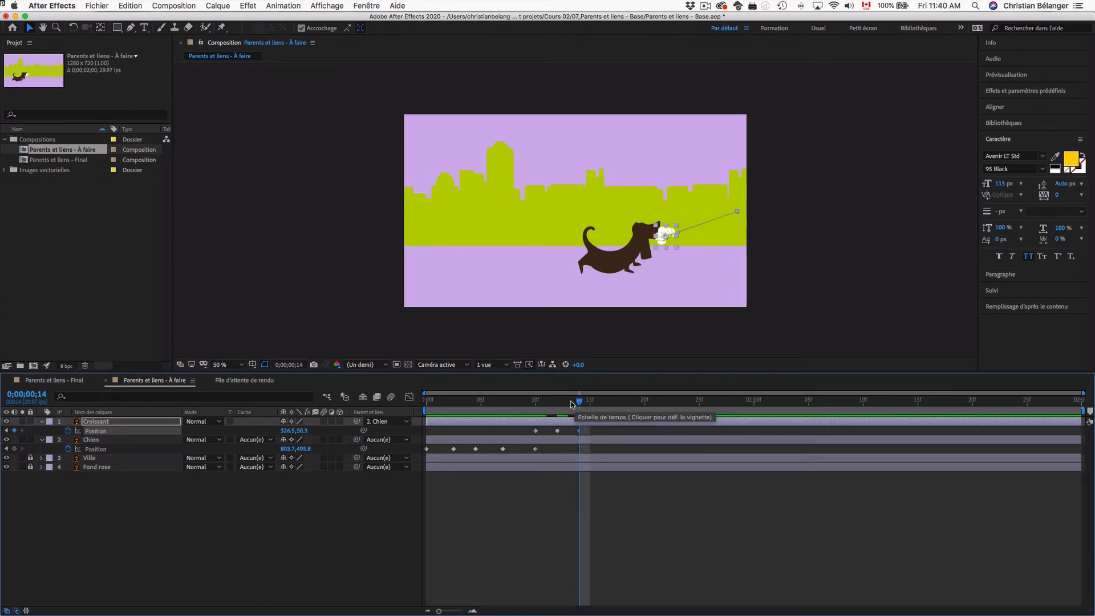
- Raise the croissant at the frame 14 keyframe to a Y position of 14.3, keeping X at 326.5
key(Up)
key(Up)
key(Up)
key(Up)
key(Up)
key(Up)
key(Up)
key(Up)
key(Up)
key(Up)
key(Up)
key(Up)
key(Up)
key(Up)
key(Up)
key(Up)
key(Up)
key(Up)
key(Up)
key(Up)
key(Up)
key(Up)
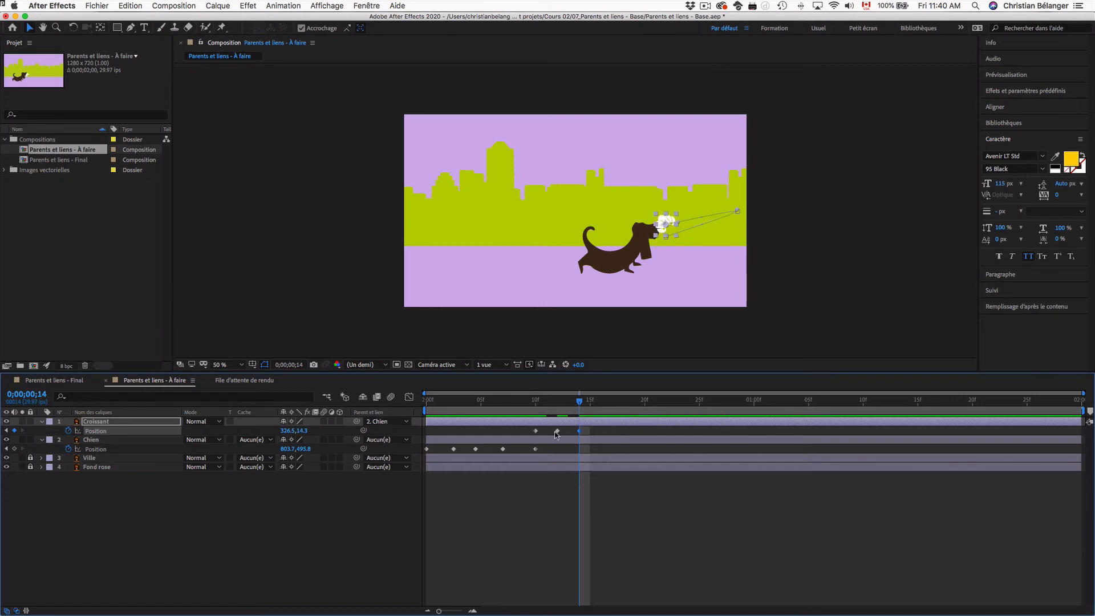
- Apply Easy Ease to the Croissant layer's three Position keyframes and play back the animation
click(595, 432)
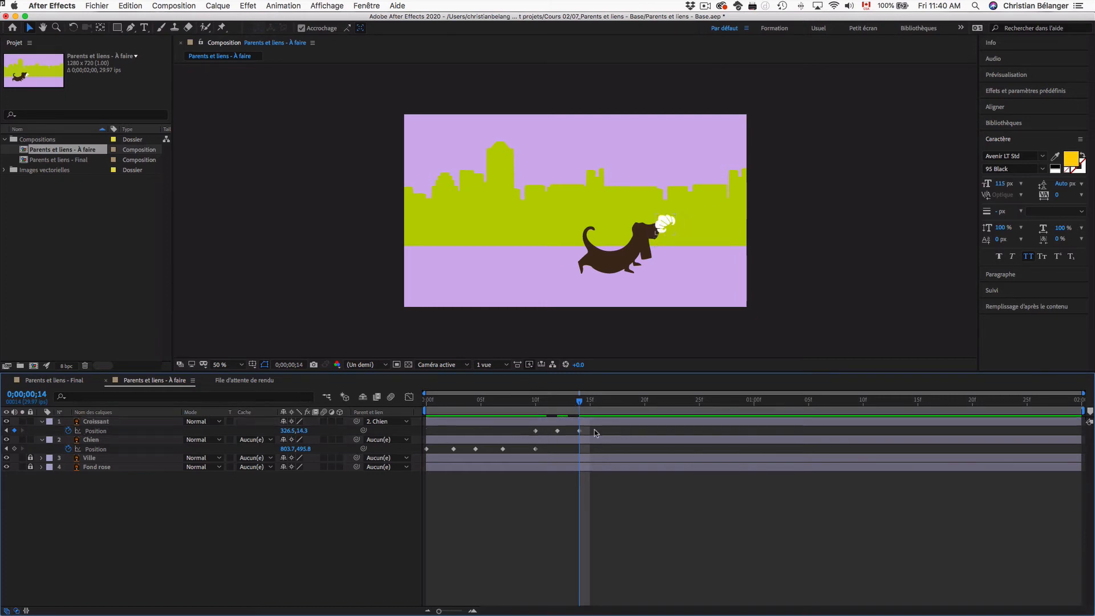
drag(594, 430, 509, 434)
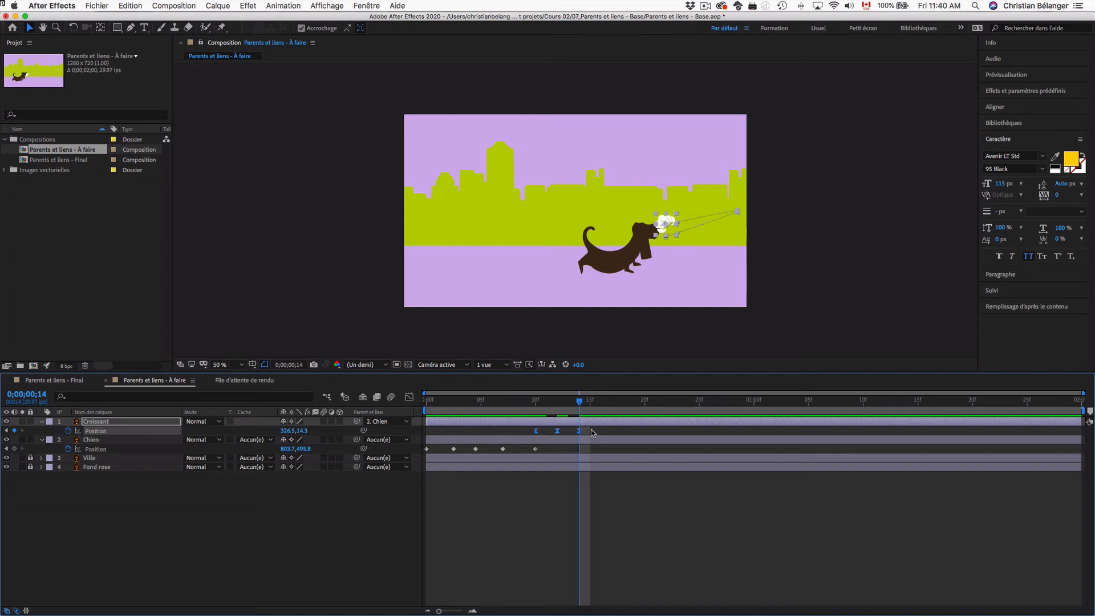
key(space)
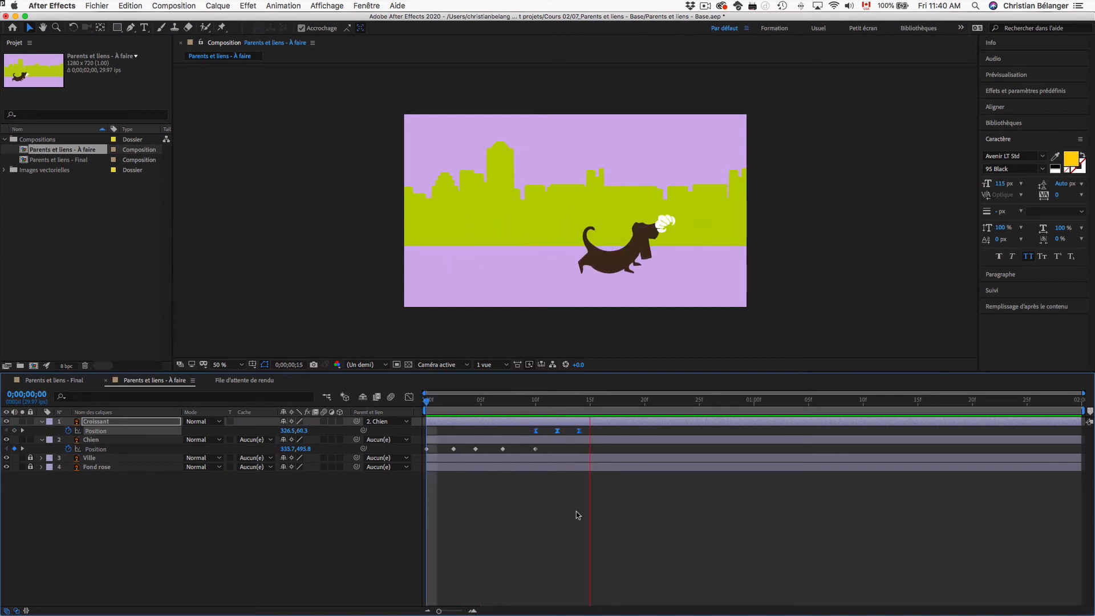
key(space)
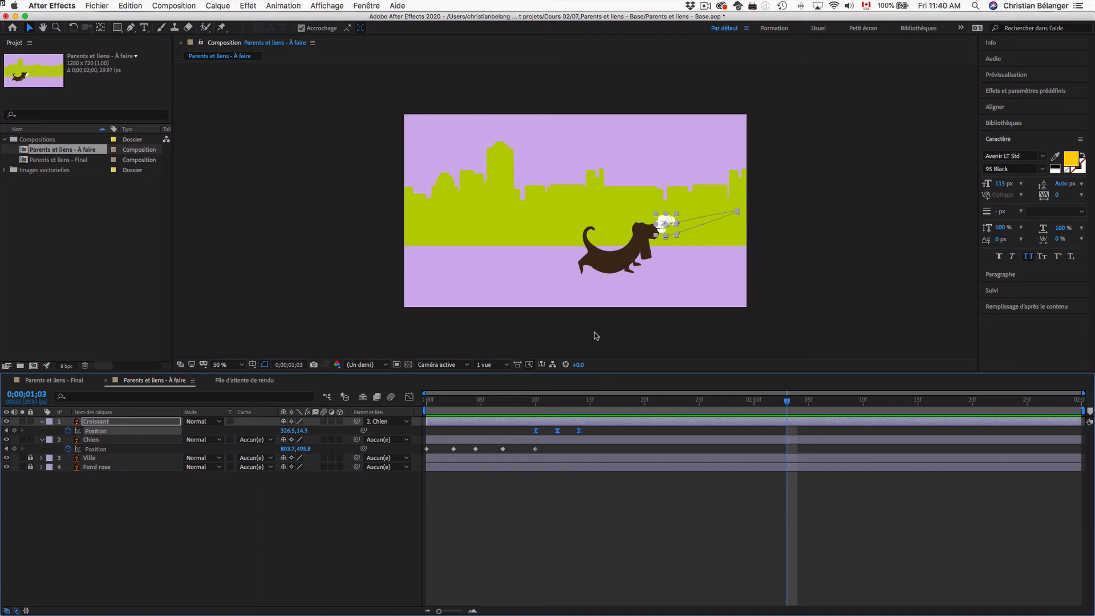
- Duplicate the Chien layer, trimming the copy to start at frame 25 and the original to end there
drag(612, 402, 700, 403)
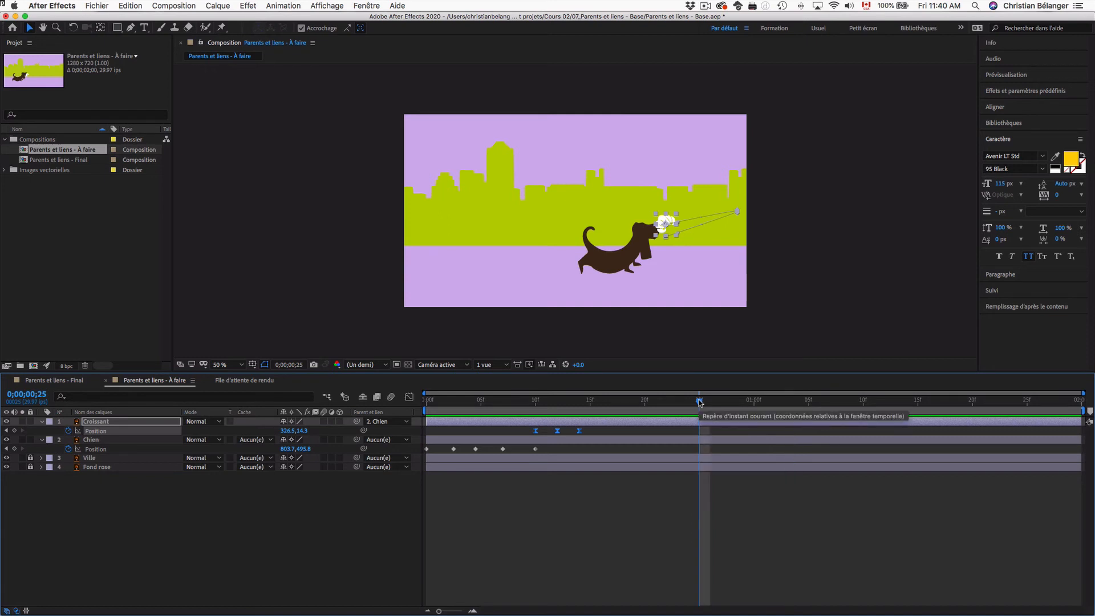
click(118, 441)
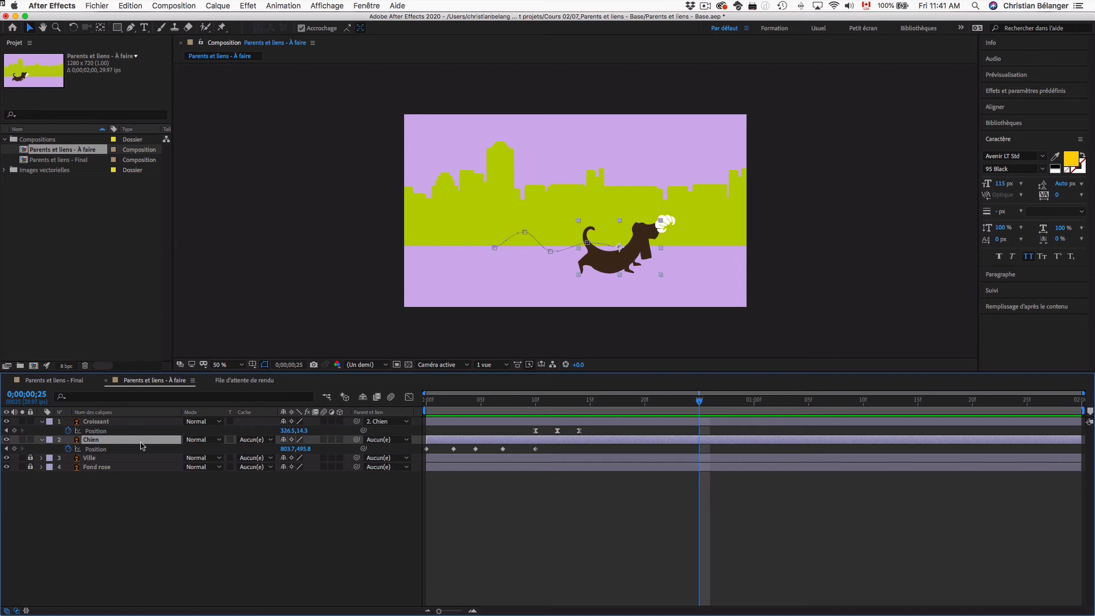
key(super+d)
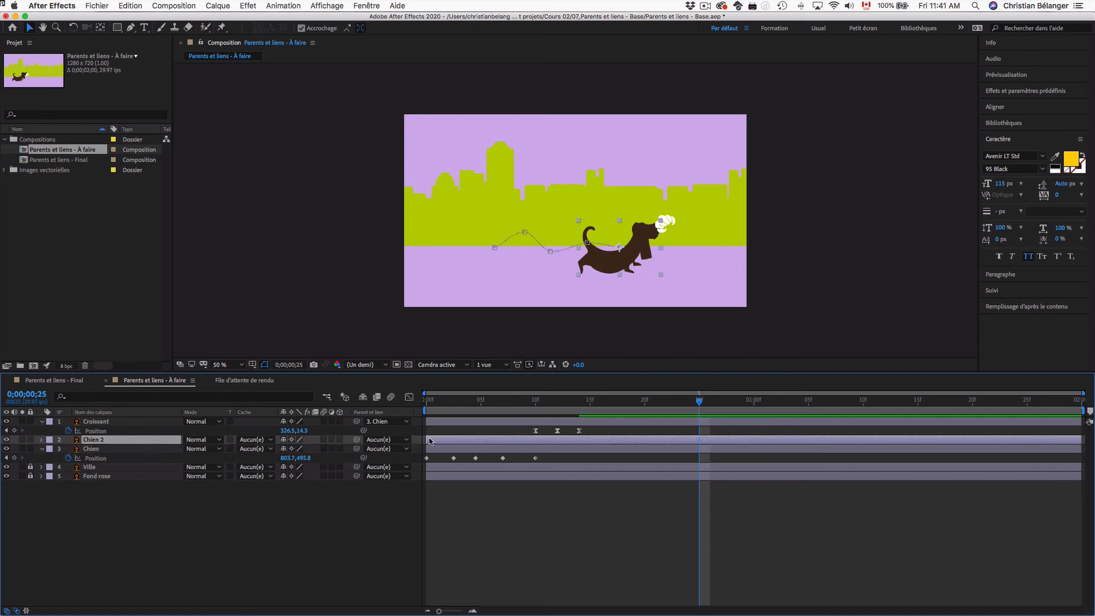
drag(427, 440, 693, 451)
click(101, 449)
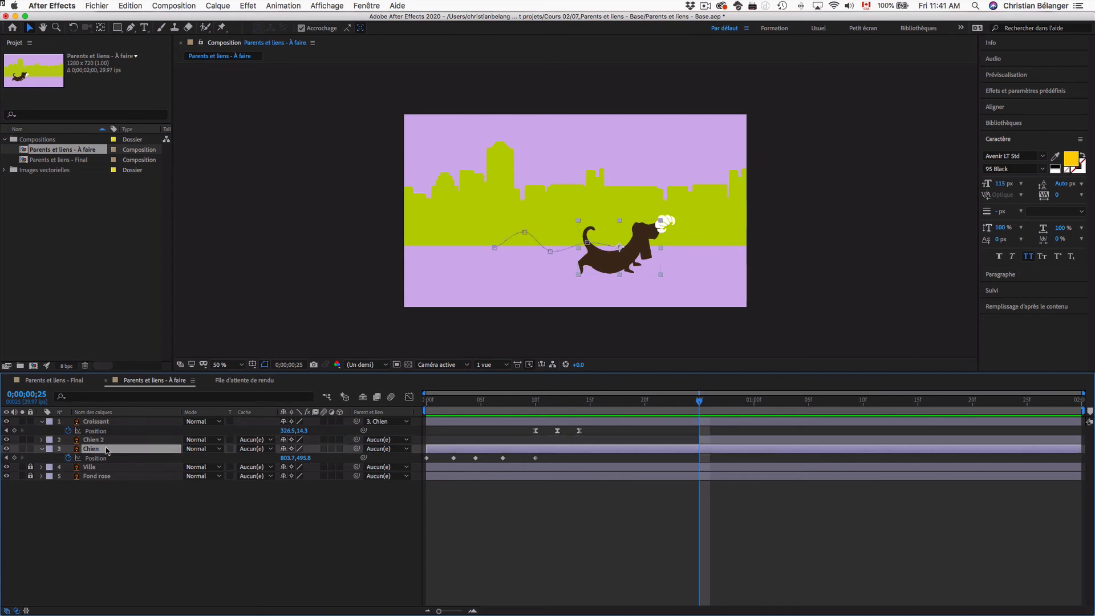
key(super+shift+d)
key(Delete)
- Remove all Position keyframes copied onto the Chien 2 layer and set a new Position keyframe at frame 25
click(117, 441)
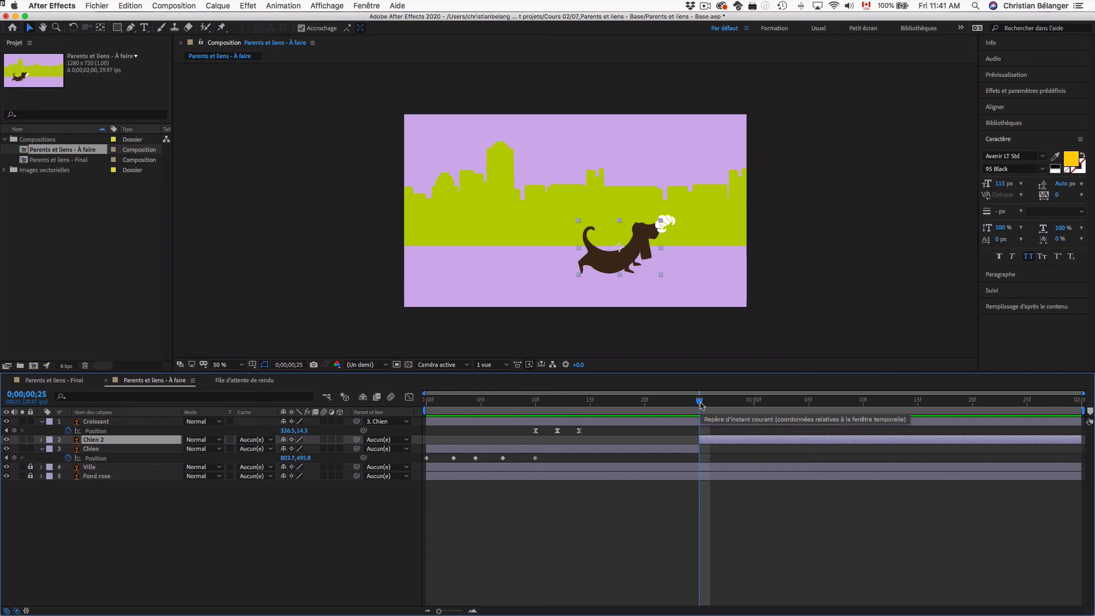
key(p)
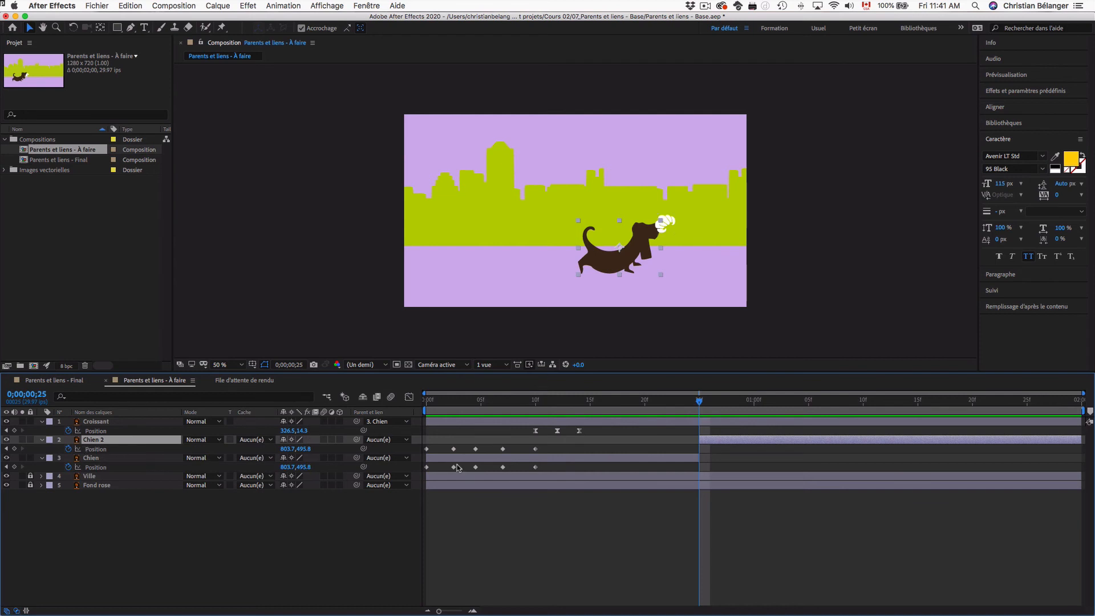
drag(553, 447, 418, 460)
key(Delete)
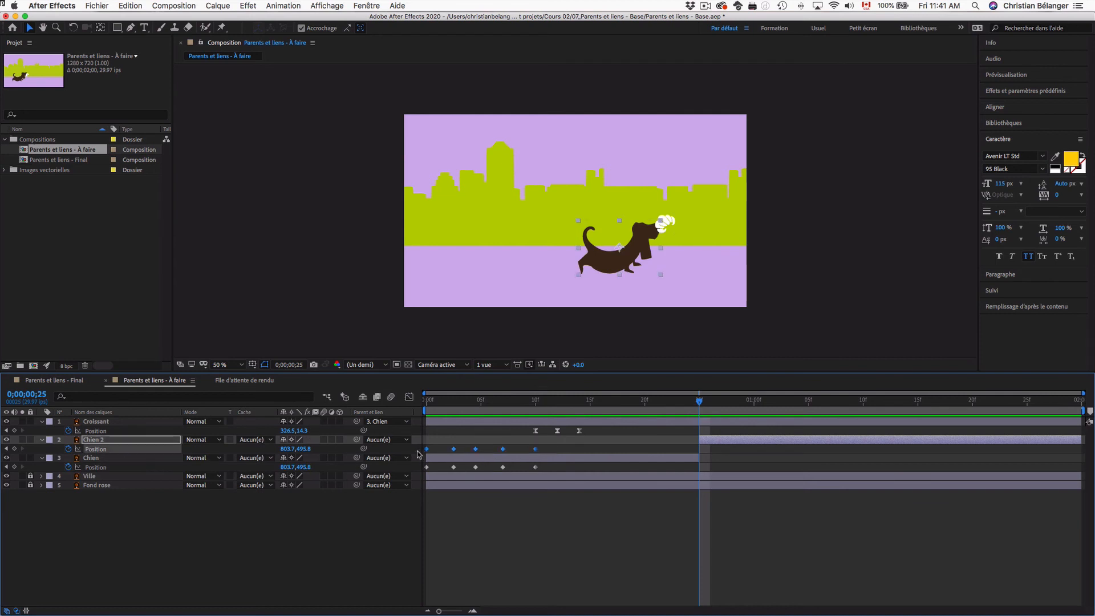
click(68, 449)
- At frame 27, move the Chien 2 dog back to X 743.7 and apply Easy Ease to both of its Position keyframes
drag(720, 406, 723, 405)
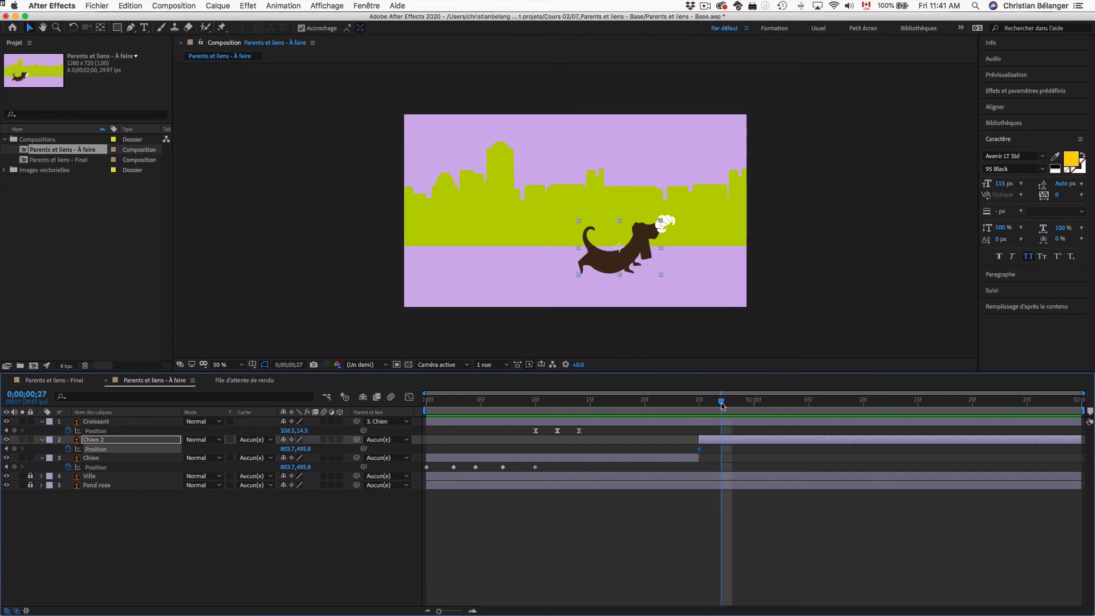
key(shift+Left)
key(shift+Left)
key(shift+Left)
key(shift+Left)
key(shift+Left)
key(shift+Left)
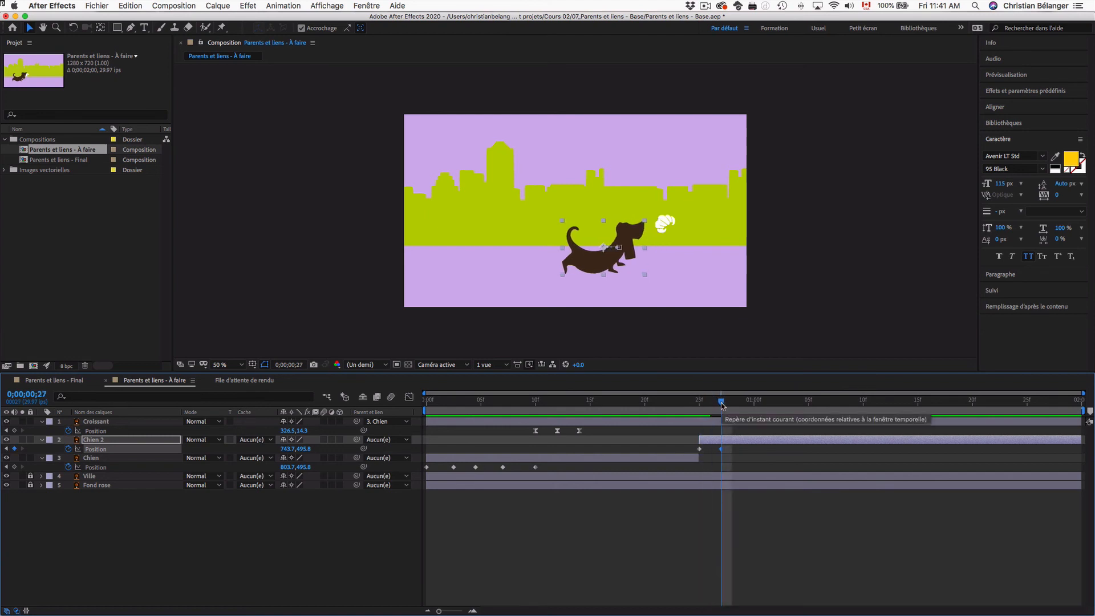
drag(691, 447, 728, 453)
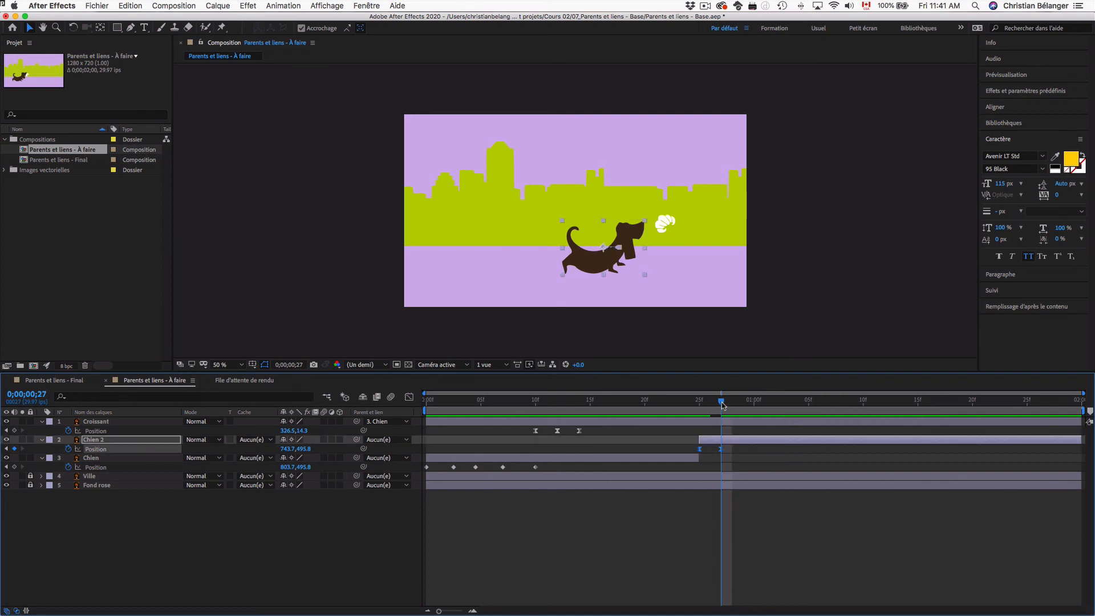
- Play back the animation to check the duplicated dog's backward movement independent of the croissant
drag(721, 403, 701, 406)
key(space)
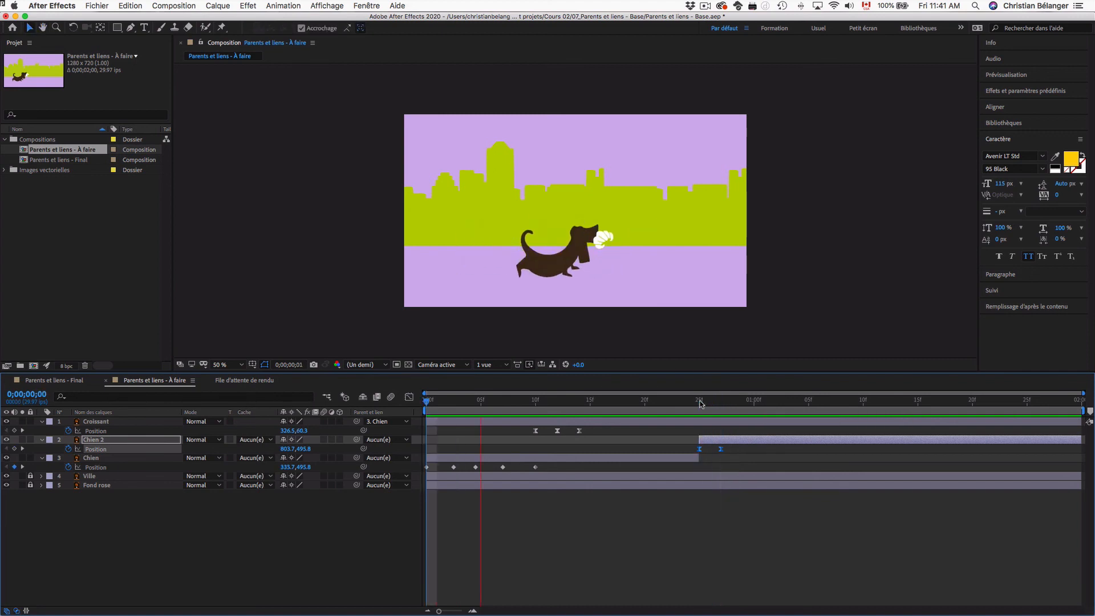
key(space)
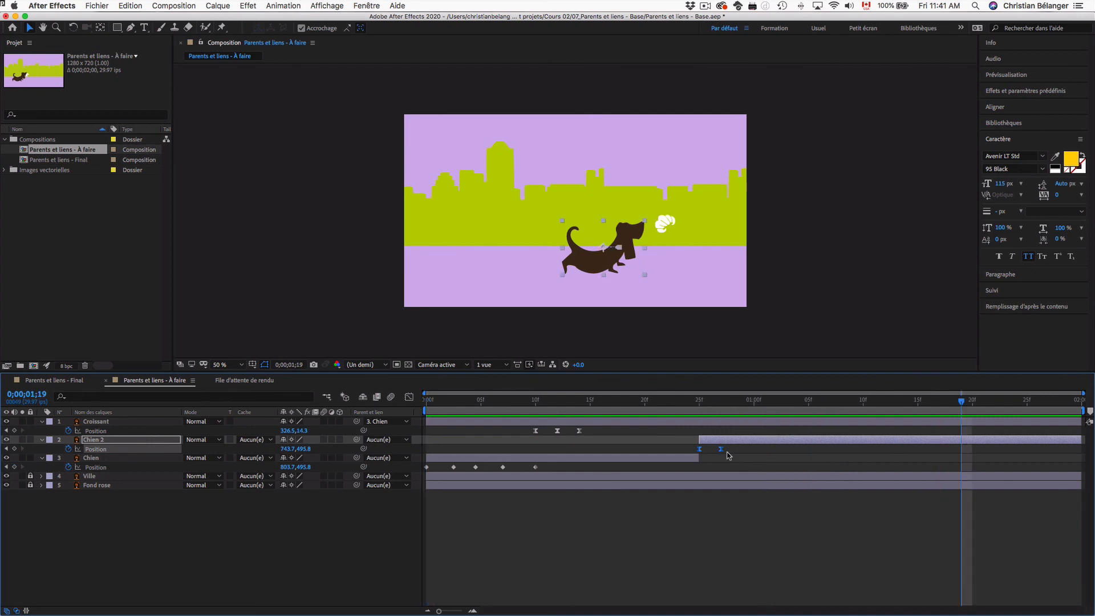
- Shift Chien 2's Position keyframes to frames 14 and 16, and trim Chien 2 to start at frame 16 and Chien to end at frame 14
drag(700, 449, 581, 452)
click(708, 444)
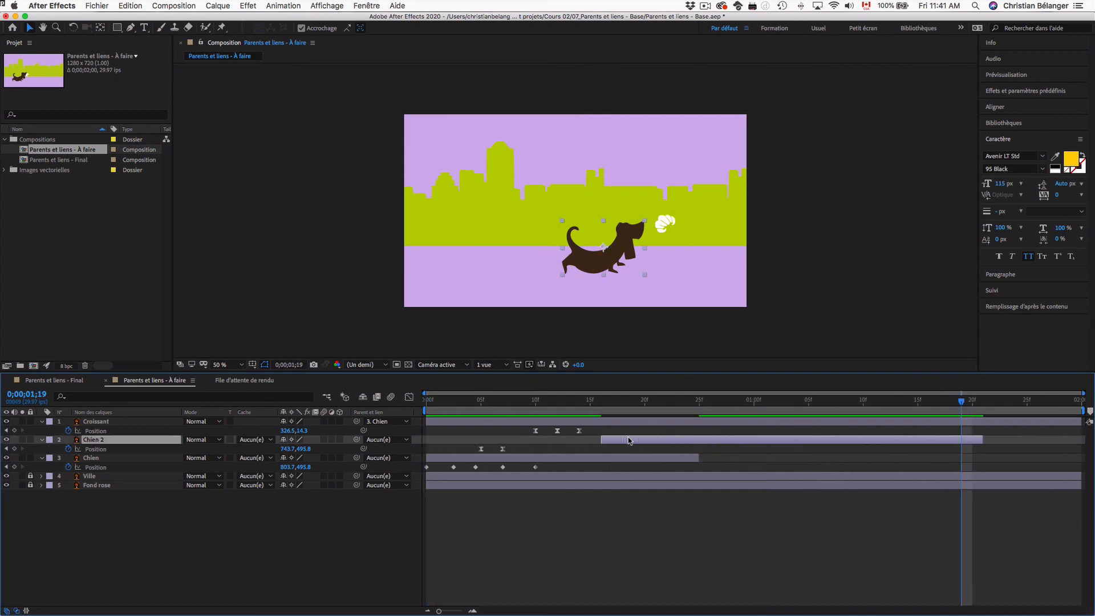
click(736, 516)
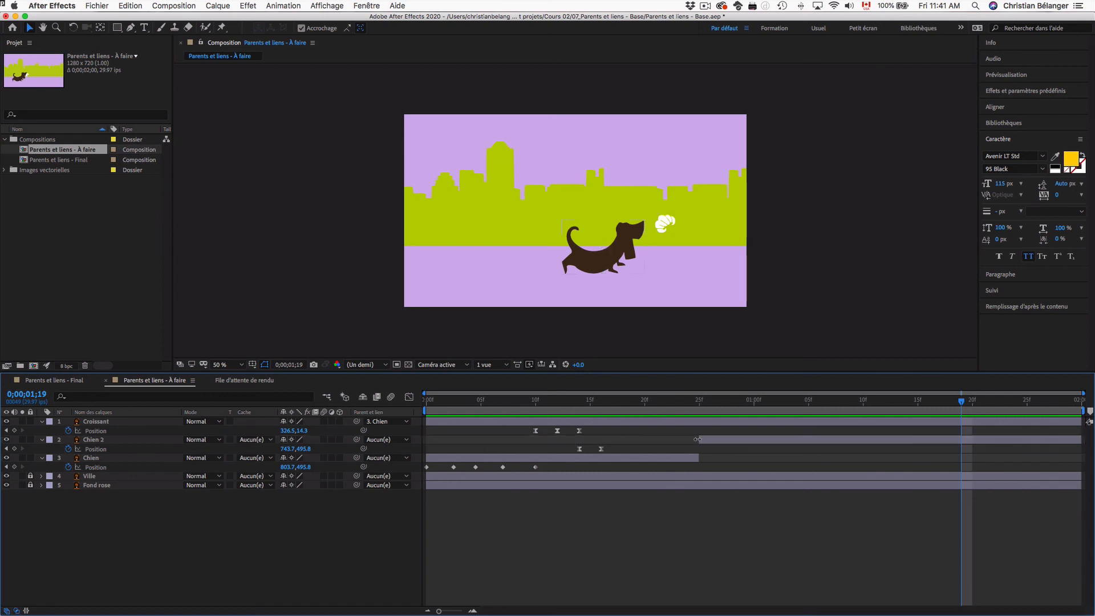
drag(700, 440, 602, 440)
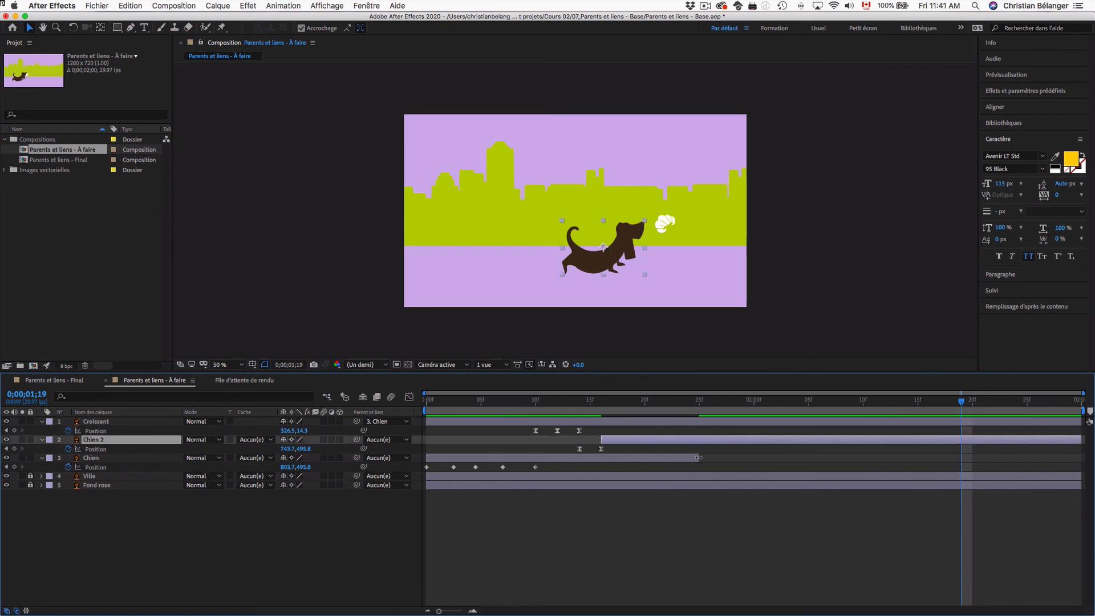
drag(699, 458, 576, 457)
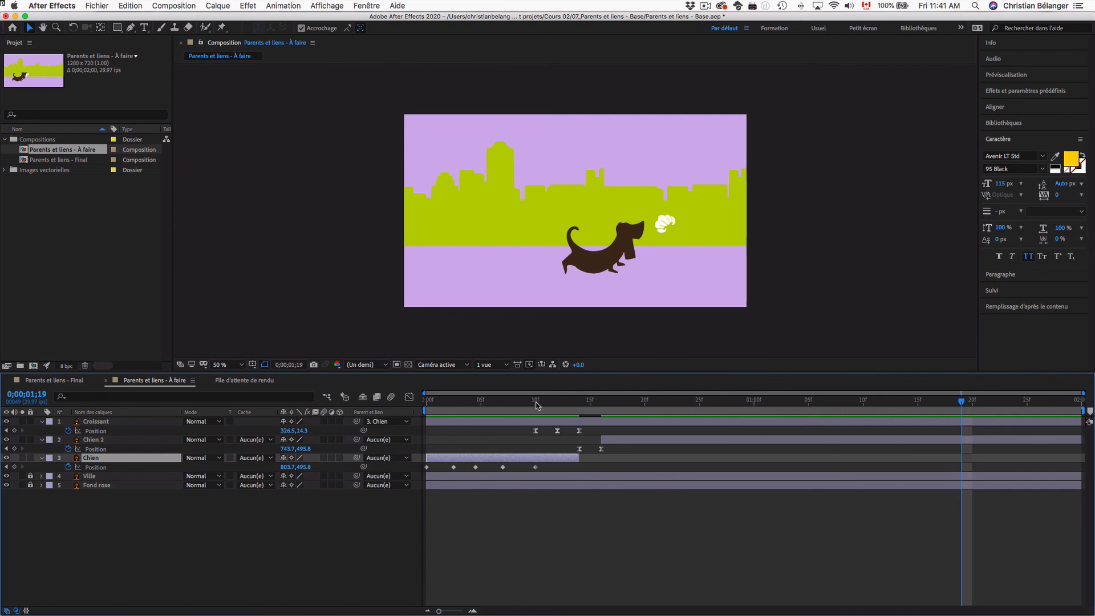
- Play back the animation from the first frame to check the earlier switch between the two dog layers
key(Home)
key(space)
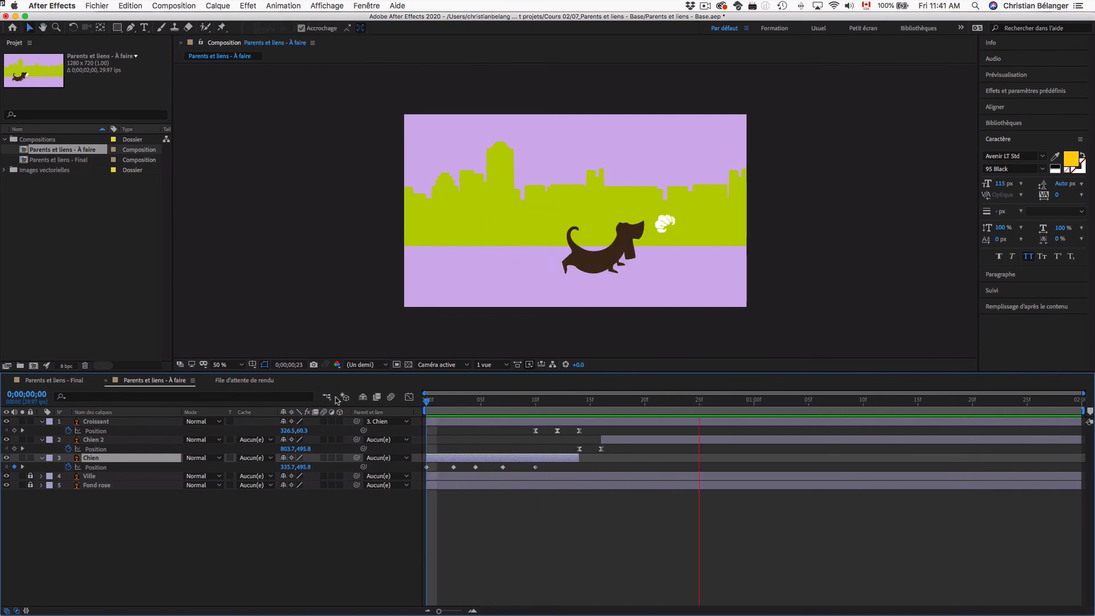
key(space)
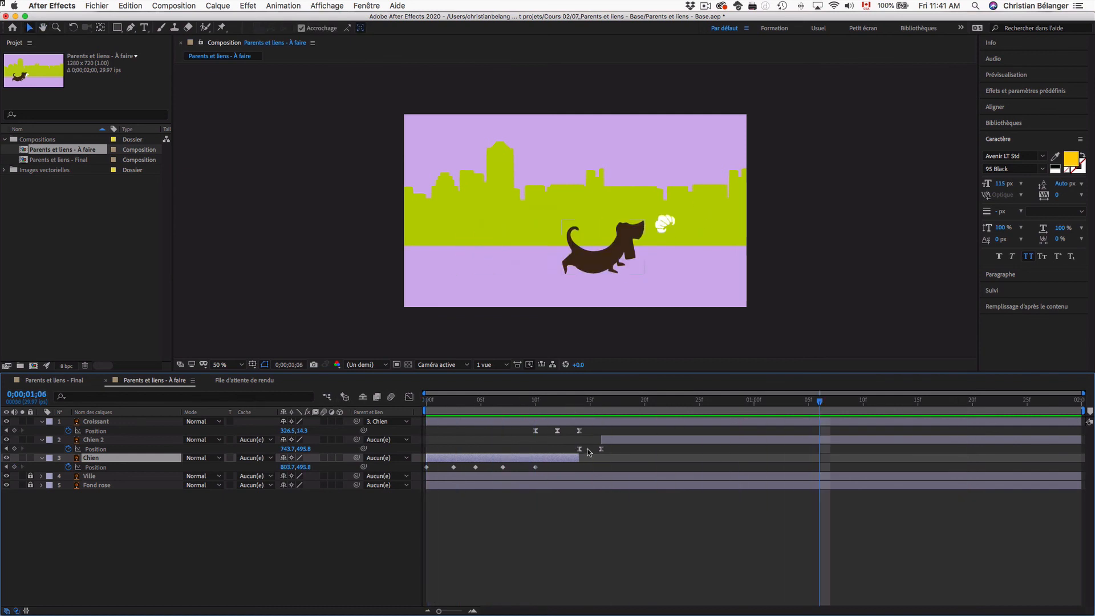
- Extend the start of the Chien 2 layer back to frame 14 so it meets the end of the Chien layer
drag(562, 401, 601, 403)
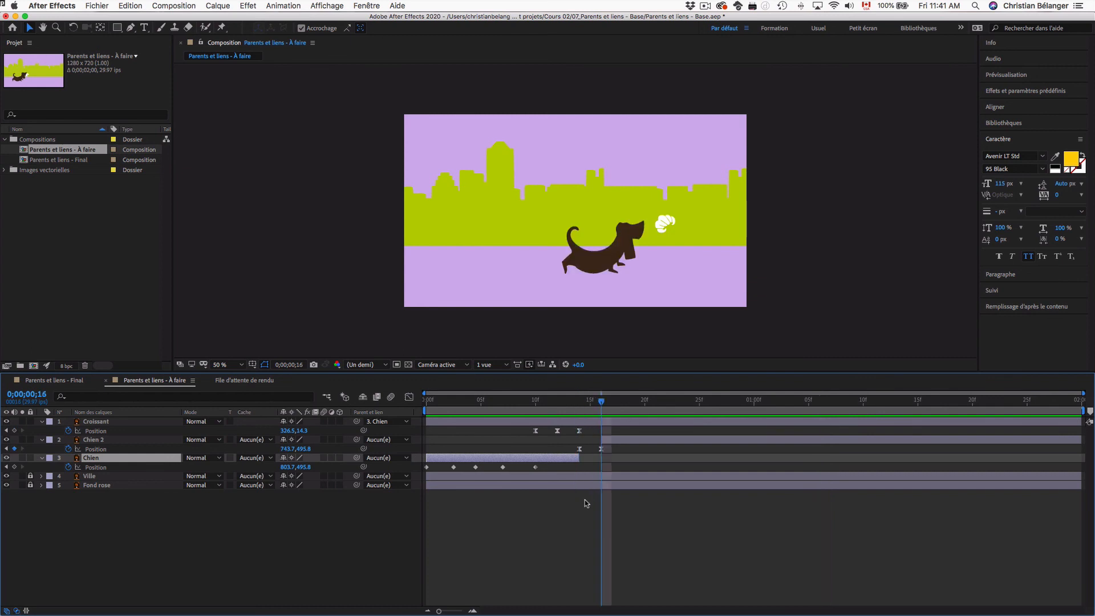
click(587, 500)
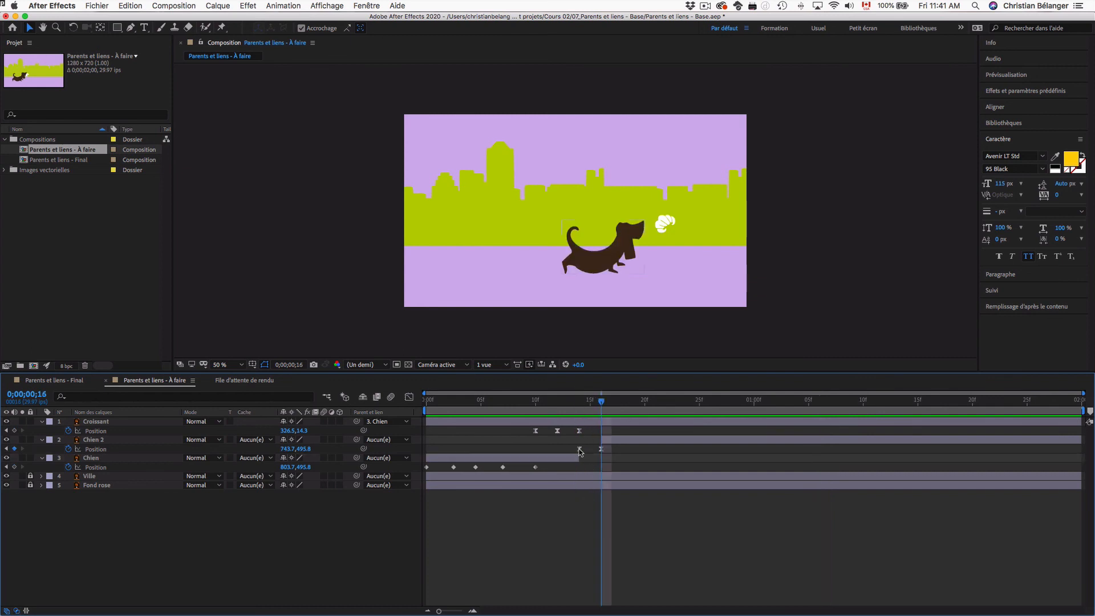
mouse_move(579, 458)
mouse_down()
mouse_move(601, 459)
mouse_move(600, 445)
mouse_move(579, 444)
mouse_move(599, 458)
mouse_move(579, 458)
mouse_up()
- Replay the complete dog and croissant animation from the first frame to check the closed transition
drag(551, 405, 296, 403)
key(space)
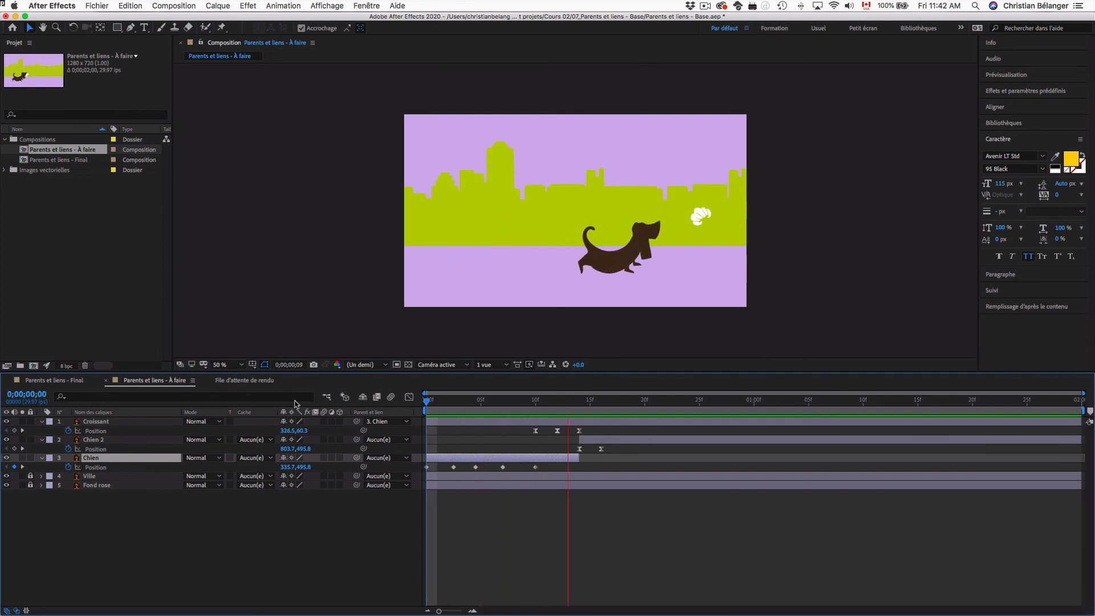
key(space)
key(space)
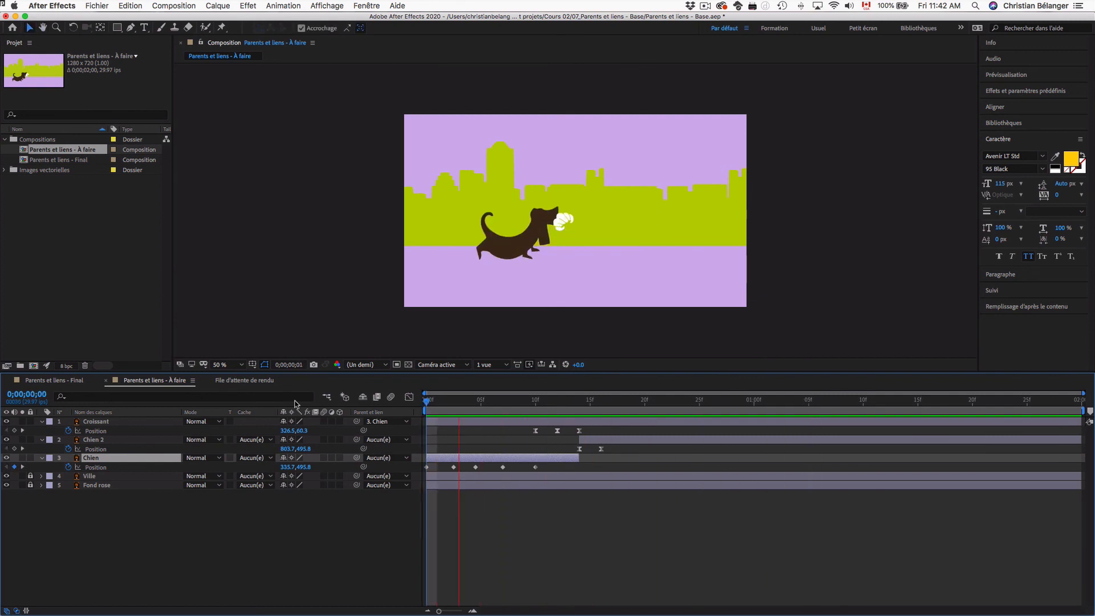
key(space)
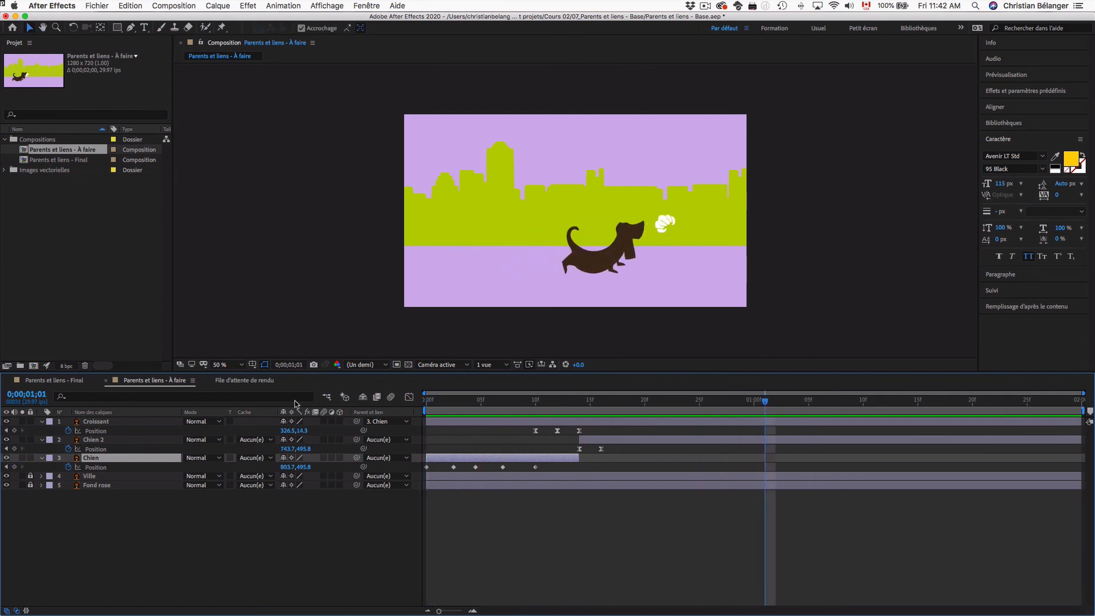